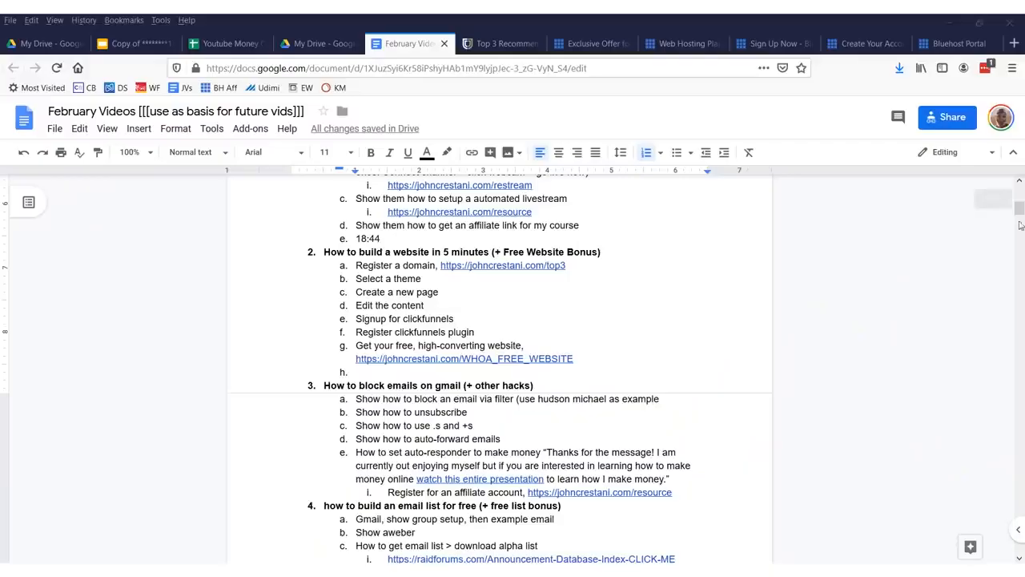
Switch to the recommended website hosting page and follow its Bluehost signup offer.
click(502, 46)
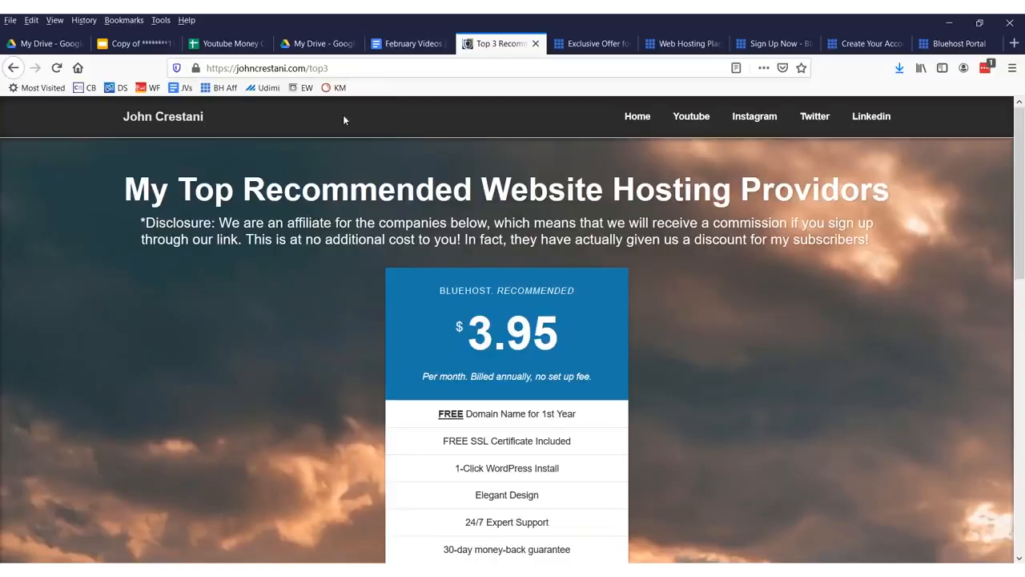
scroll(344, 120, down, 3)
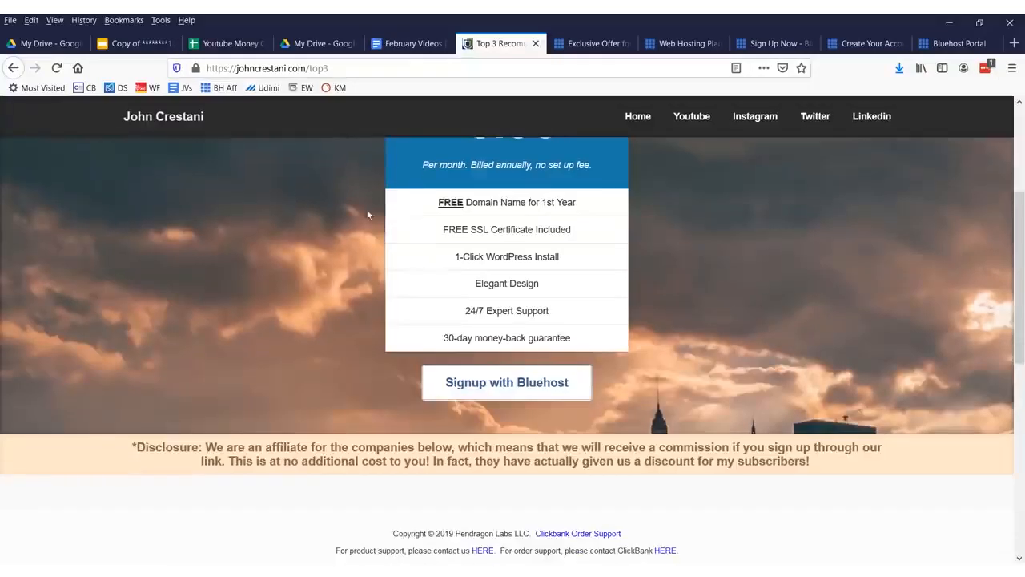
scroll(504, 373, up, 2)
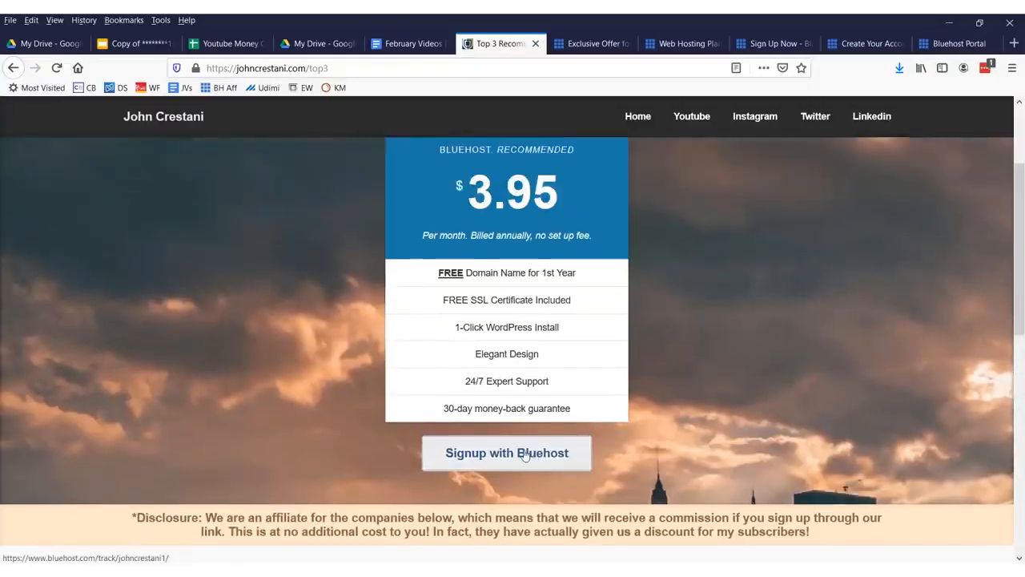
click(524, 454)
Examine the exclusive Bluehost offer's starting price, web address and included domain and site builder features.
drag(206, 383, 275, 383)
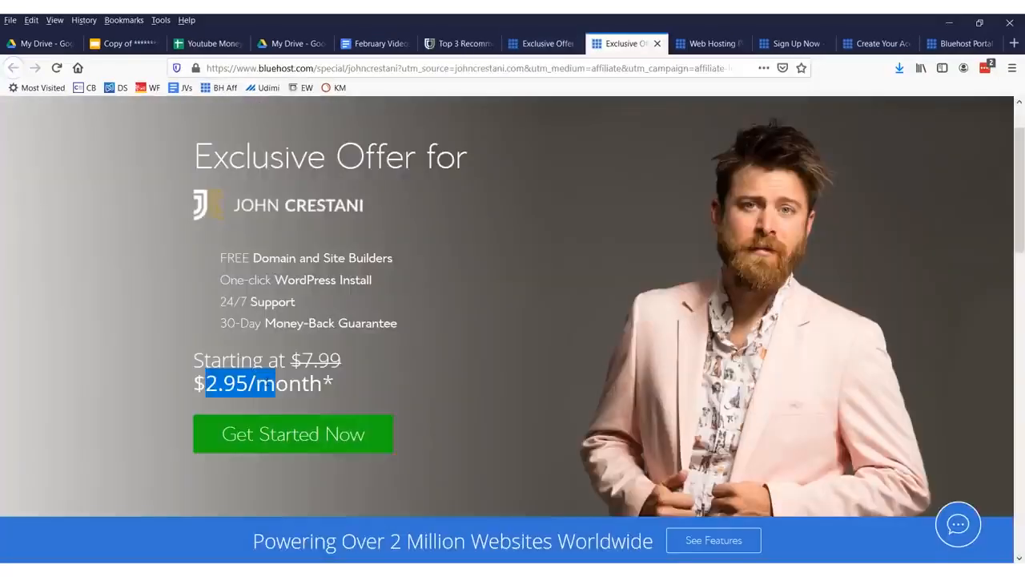
click(306, 393)
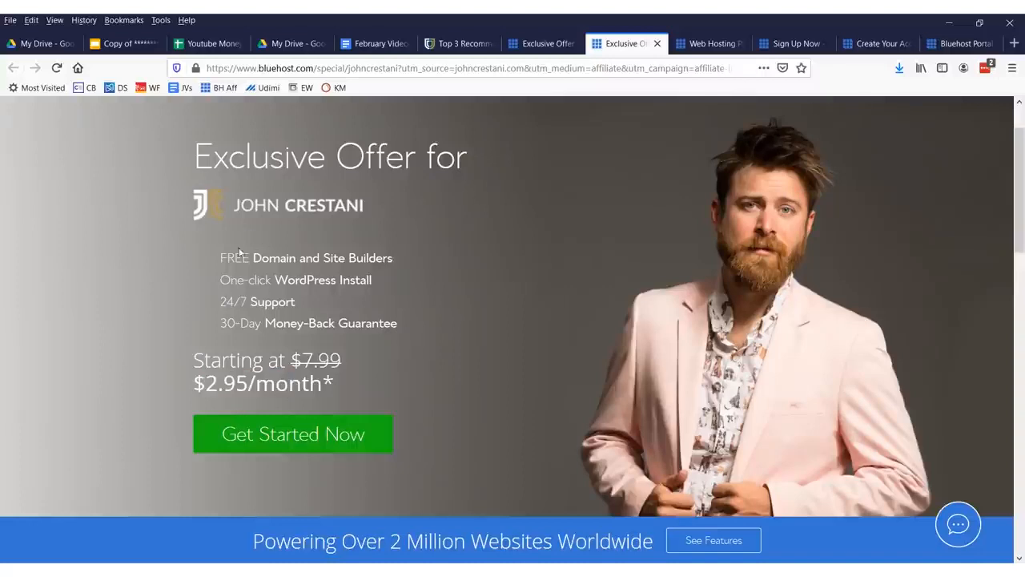
drag(218, 257, 434, 271)
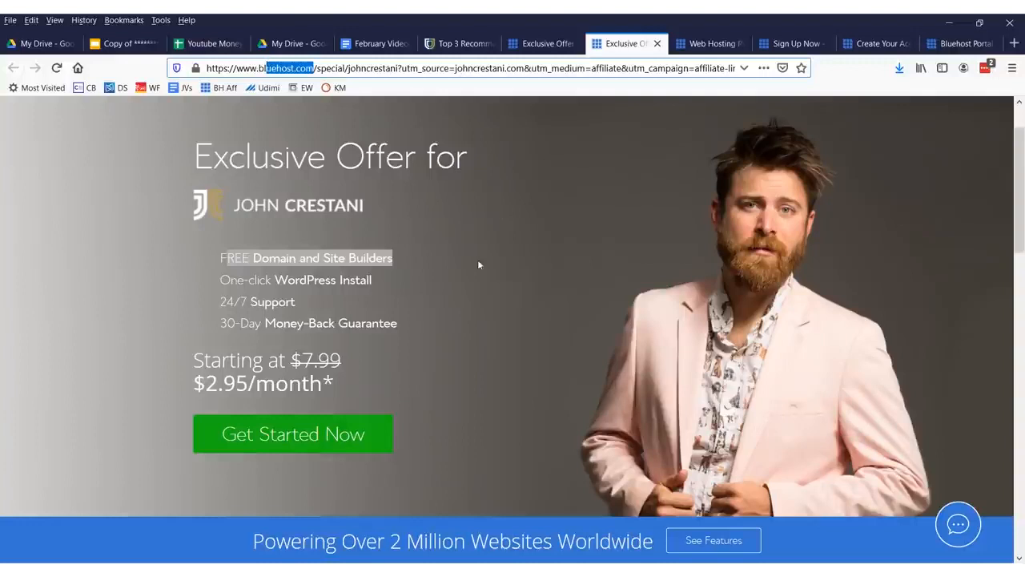
drag(221, 362, 346, 405)
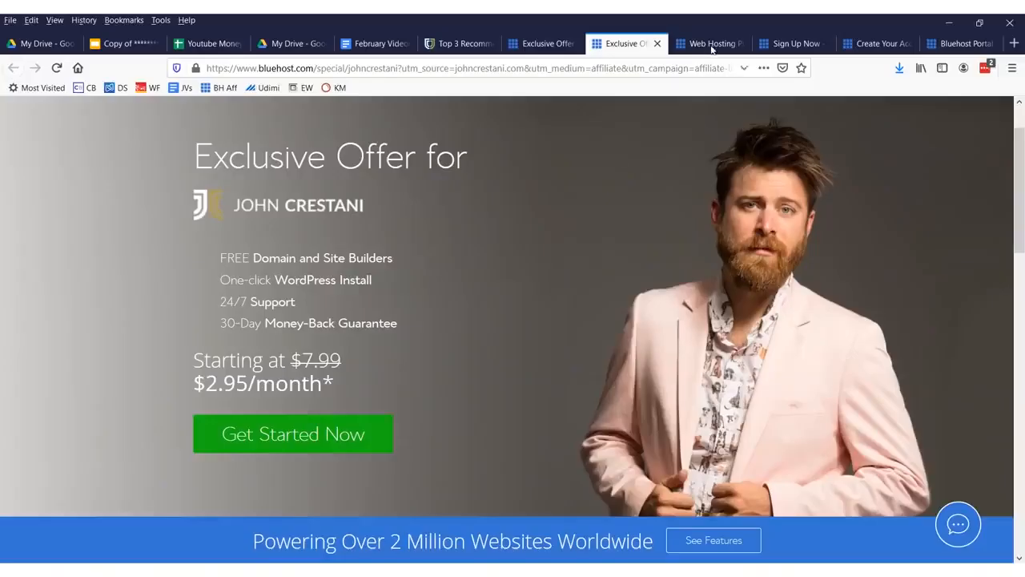
Open the Bluehost plan selection page and compare the basic, plus, choice plus and Go PRO plans.
click(711, 45)
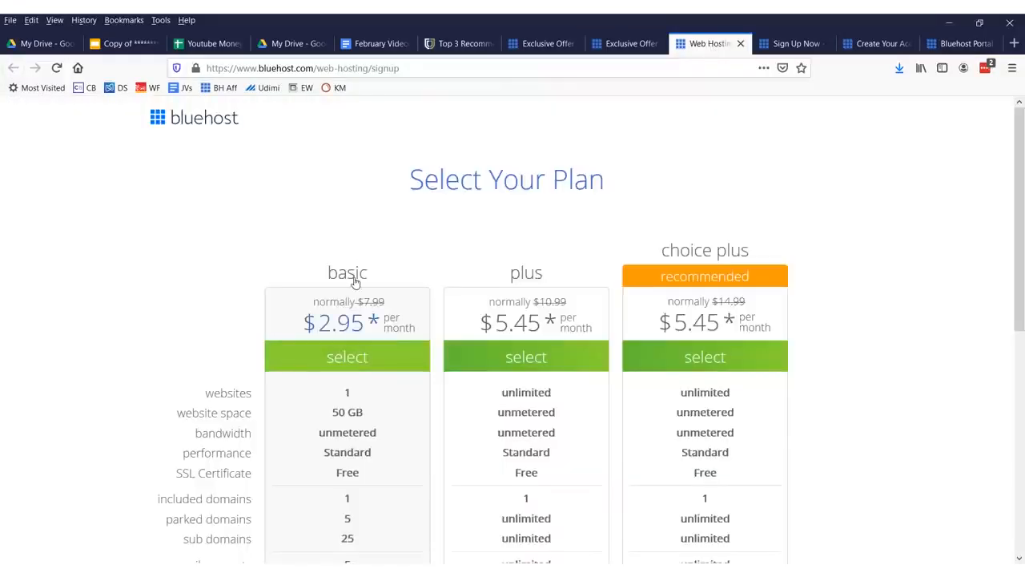
scroll(373, 291, down, 3)
mouse_move(410, 117)
mouse_down()
mouse_move(149, 110)
mouse_move(120, 561)
mouse_up()
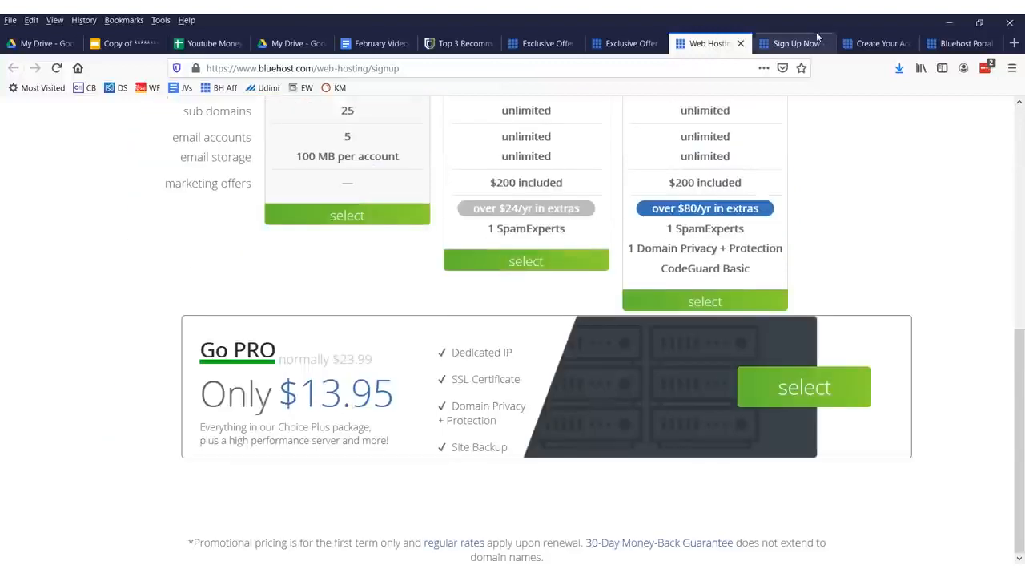
On the domain setup page, try ilovehedgehogs.com as the new domain, and submit ilovehedgehogsdoyou.com instead.
click(817, 38)
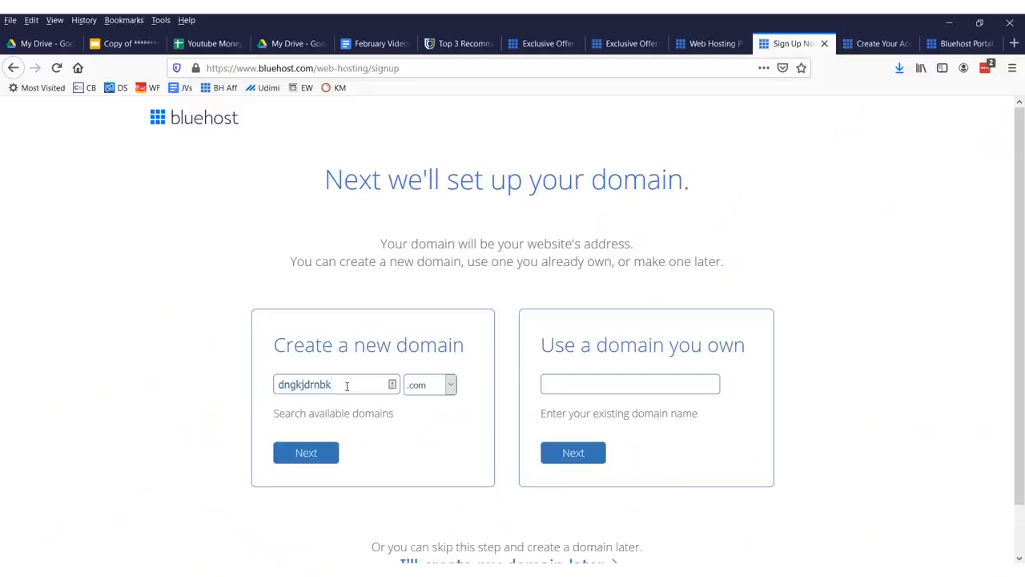
text(ilovehedgehogs)
click(312, 453)
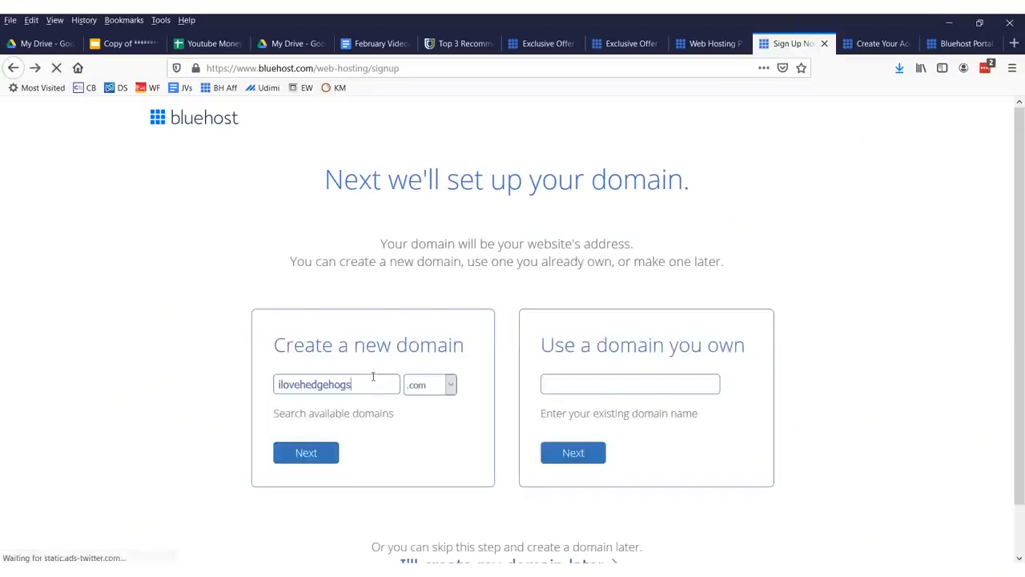
click(306, 452)
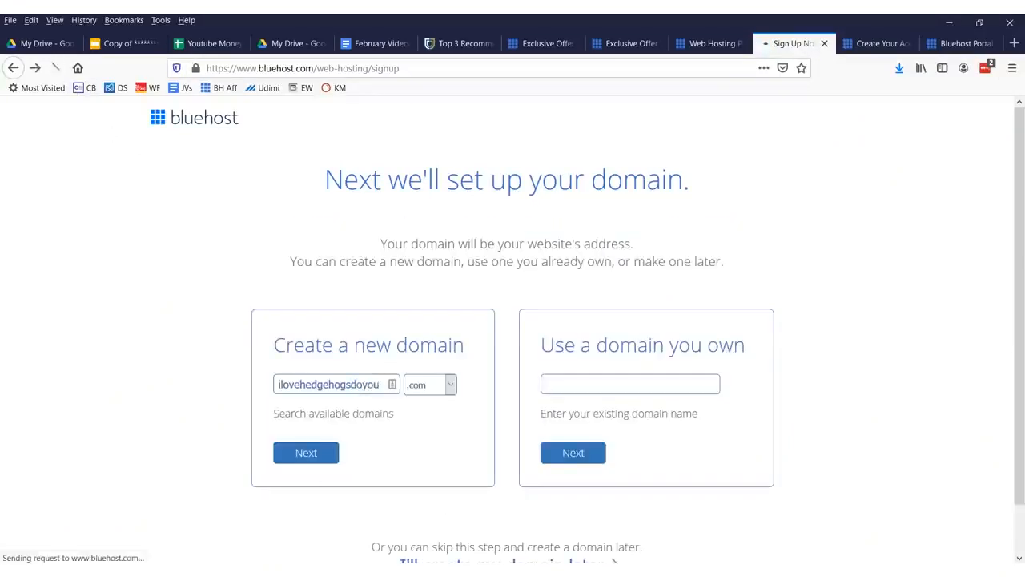
Examine the domain availability notice and the required account information fields on the account creation page.
drag(302, 256, 662, 325)
click(657, 328)
scroll(624, 333, down, 3)
scroll(642, 301, up, 3)
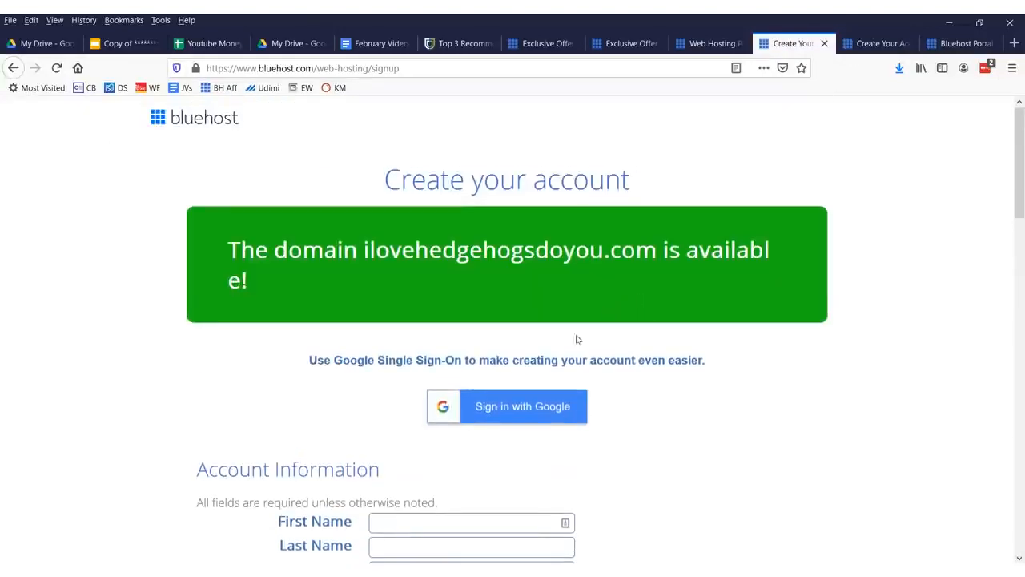
scroll(492, 360, down, 5)
drag(390, 161, 727, 254)
click(727, 254)
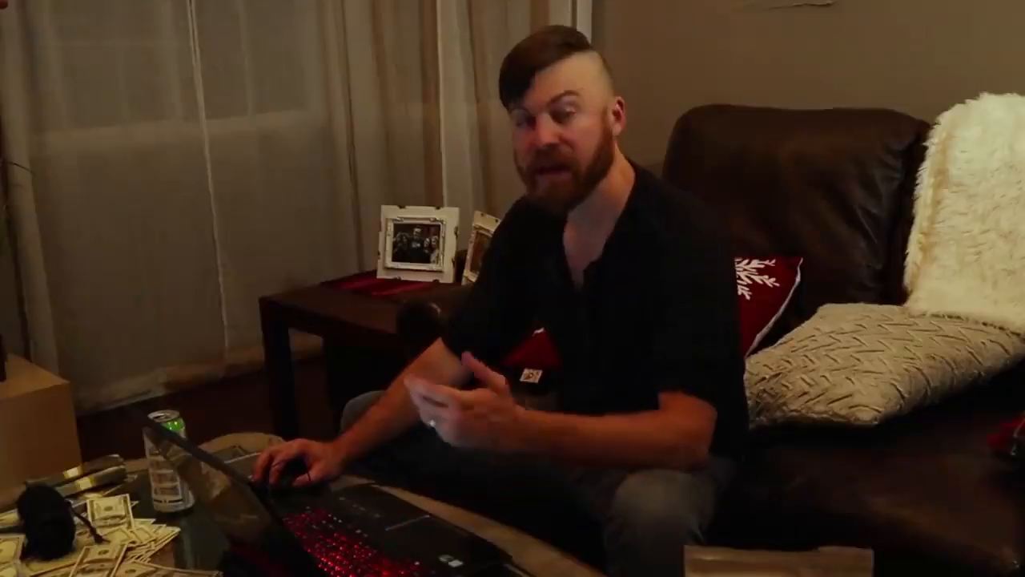
drag(211, 145, 176, 536)
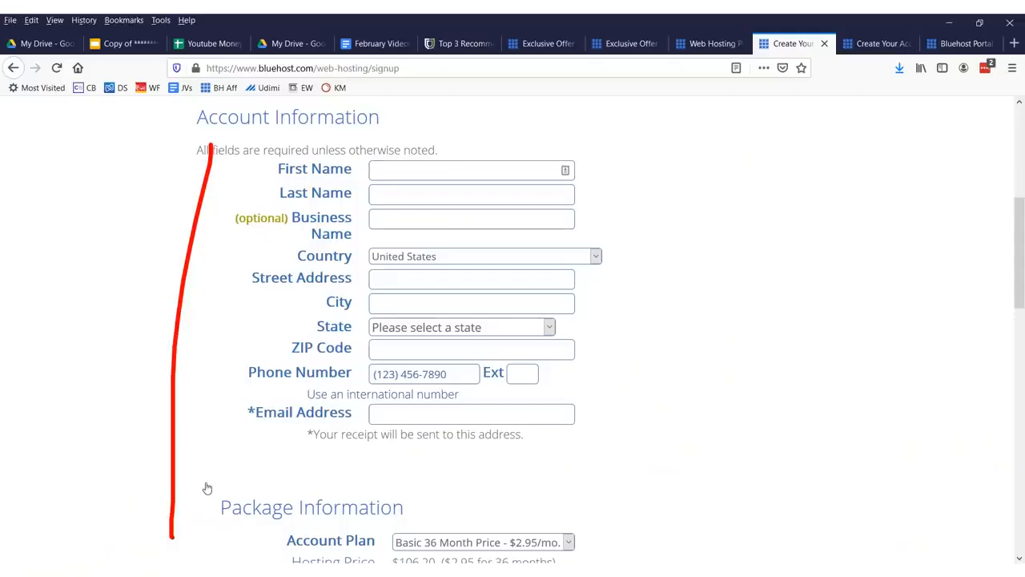
Switch the account plan to Basic 12 Month Price - $4.95/mo. and return it to Basic 36 Month Price - $2.95/mo.
scroll(522, 423, down, 4)
click(512, 190)
click(504, 224)
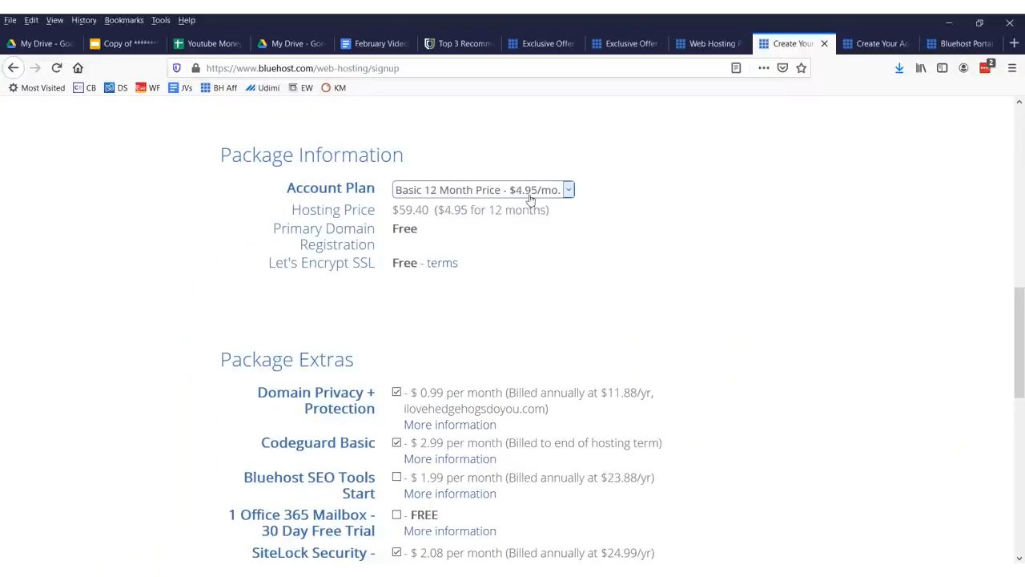
click(529, 197)
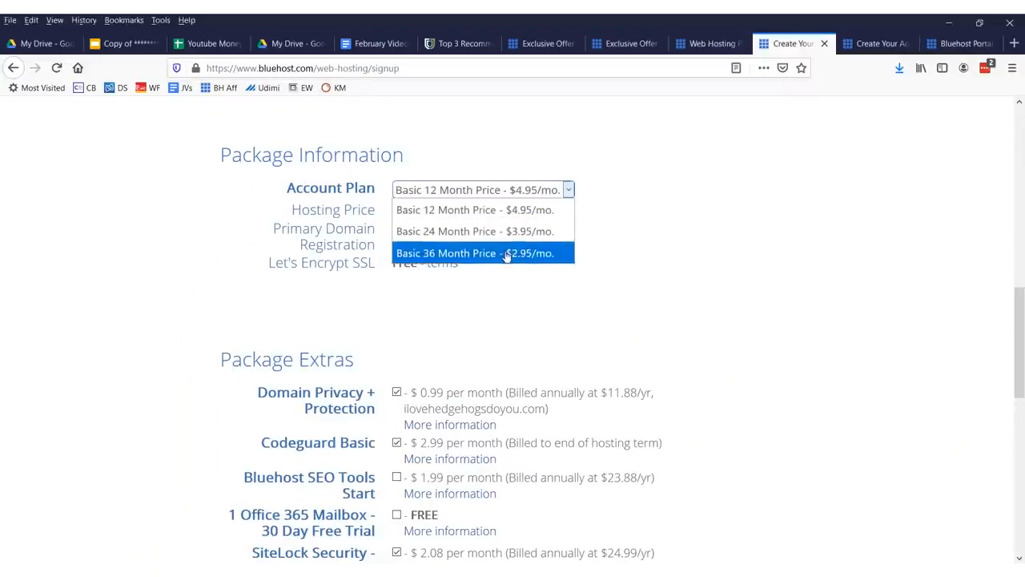
click(506, 255)
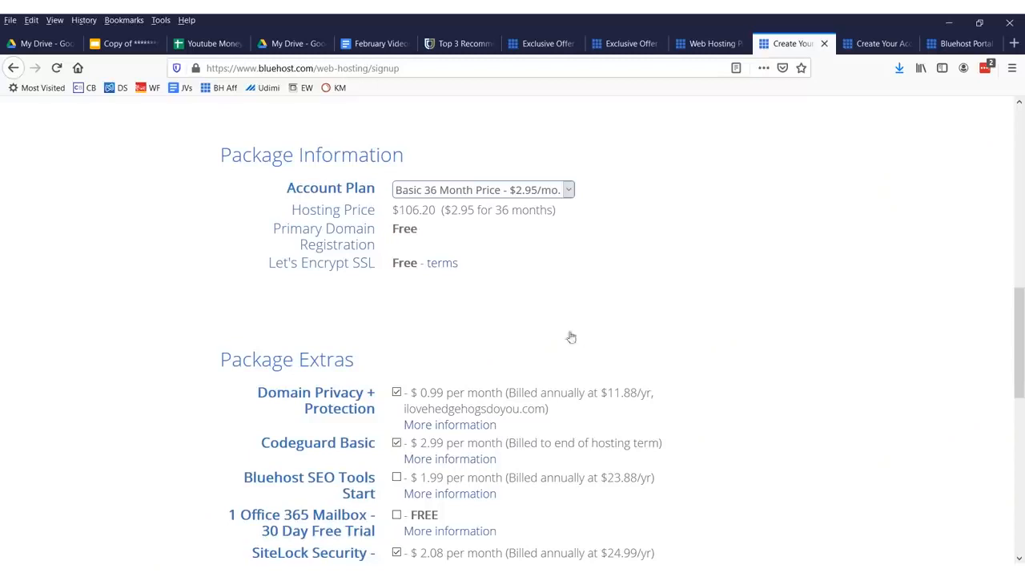
Remove Codeguard Basic and SiteLock Security - Essential from the package extras, and review the payment section and terms.
scroll(440, 313, down, 3)
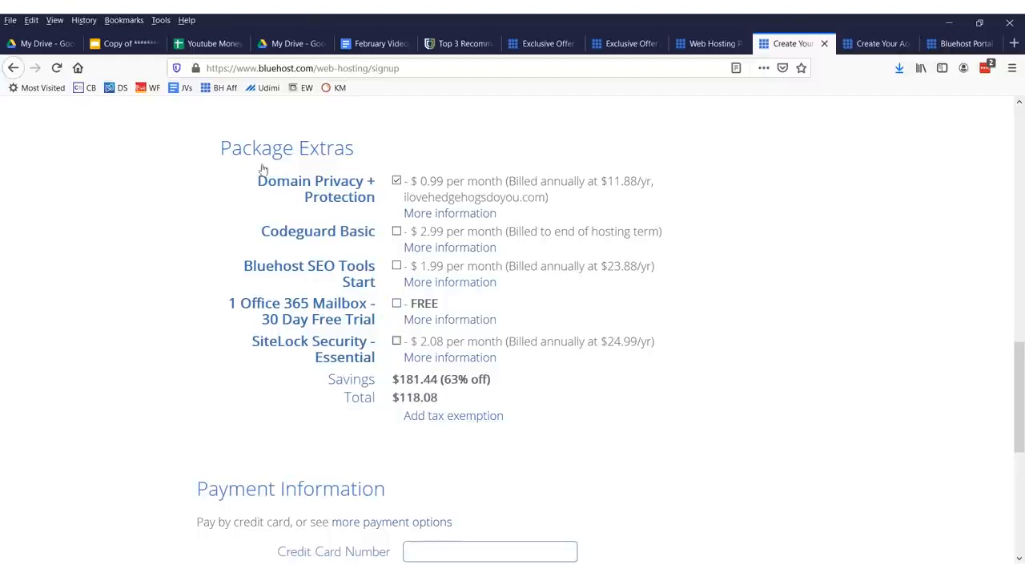
scroll(630, 387, down, 4)
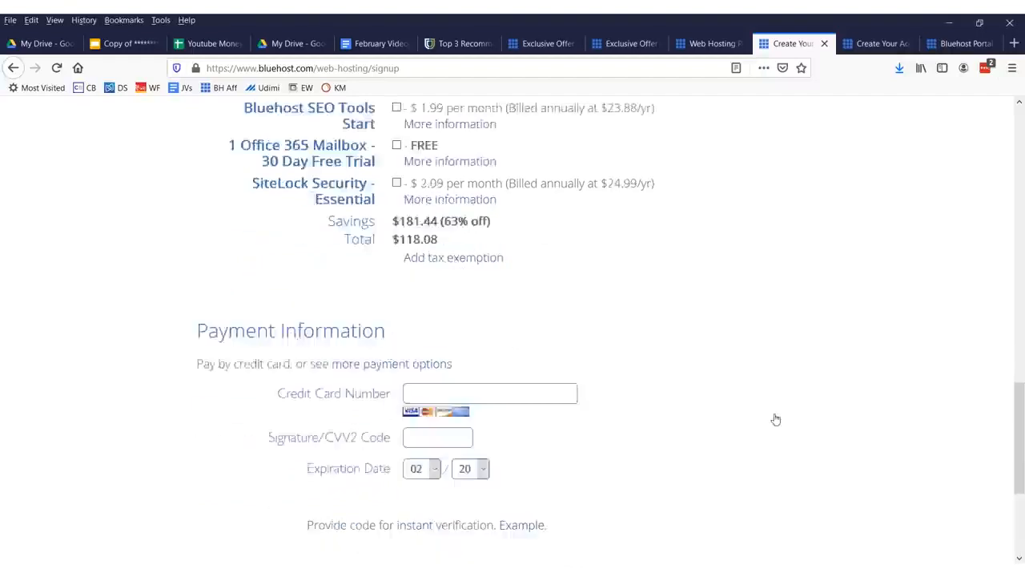
mouse_move(172, 309)
mouse_down()
mouse_move(819, 187)
mouse_move(23, 103)
mouse_up()
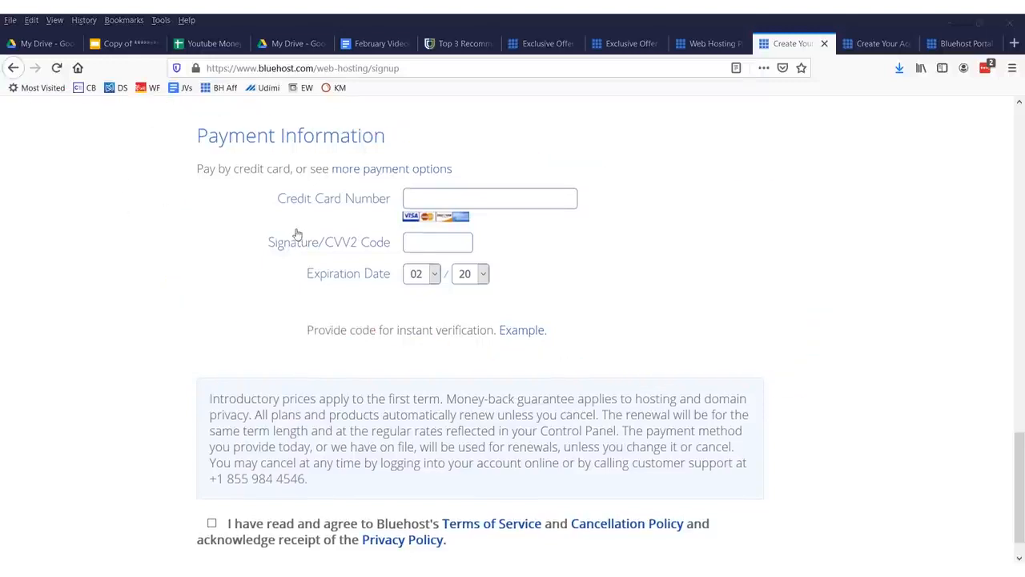
scroll(293, 235, down, 1)
drag(228, 463, 224, 471)
mouse_move(124, 469)
mouse_down()
mouse_move(164, 486)
mouse_move(84, 196)
mouse_move(141, 533)
mouse_up()
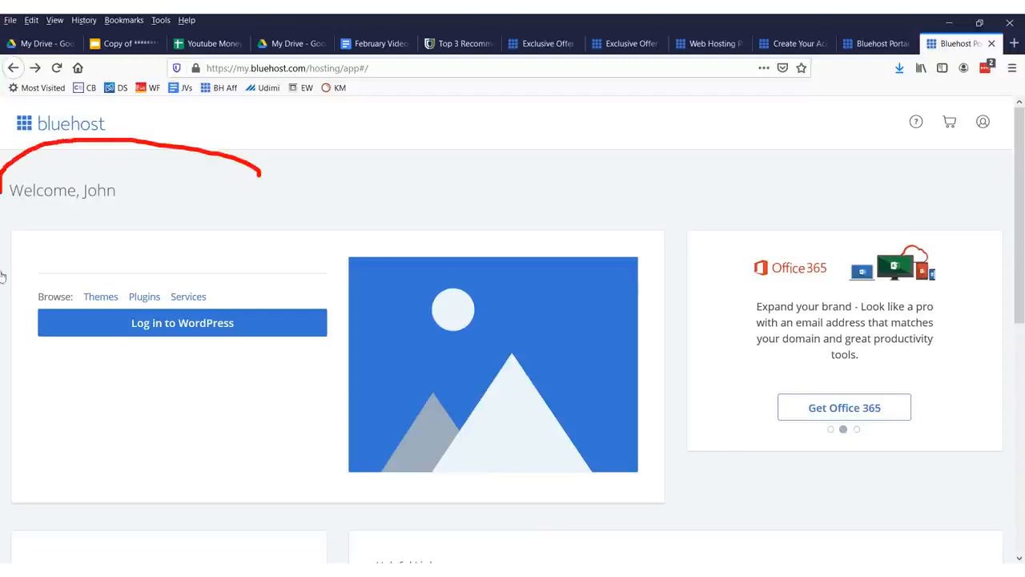
Open the My Sites page from the WordPress helpful links in the Bluehost portal.
drag(3, 276, 411, 343)
scroll(423, 206, down, 5)
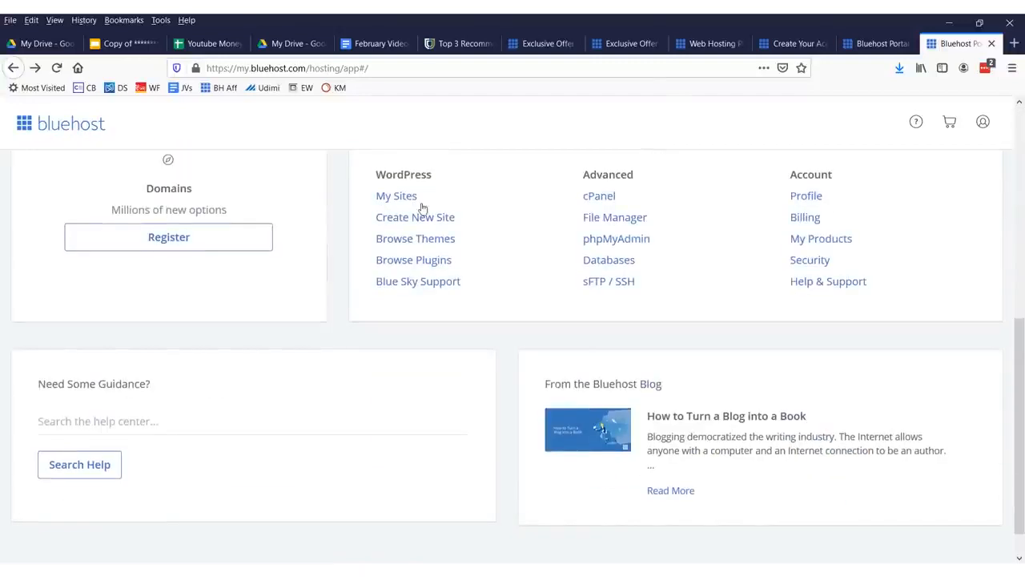
scroll(428, 241, up, 2)
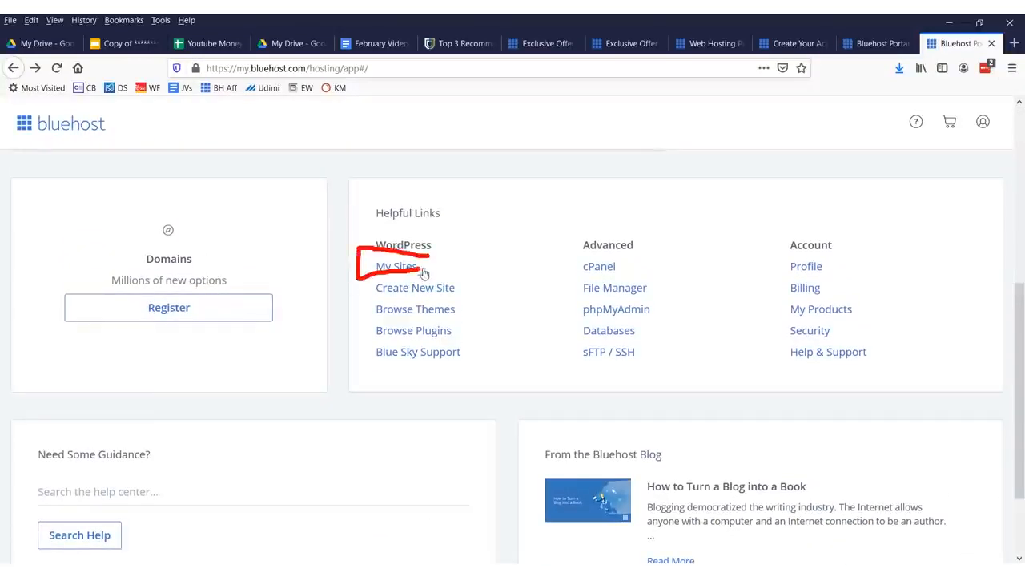
key(Escape)
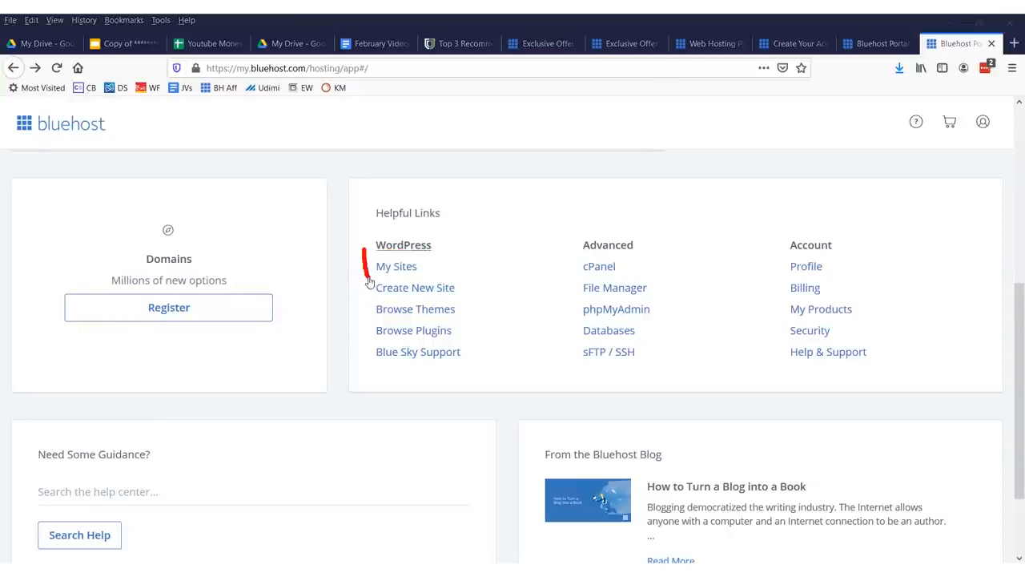
click(392, 267)
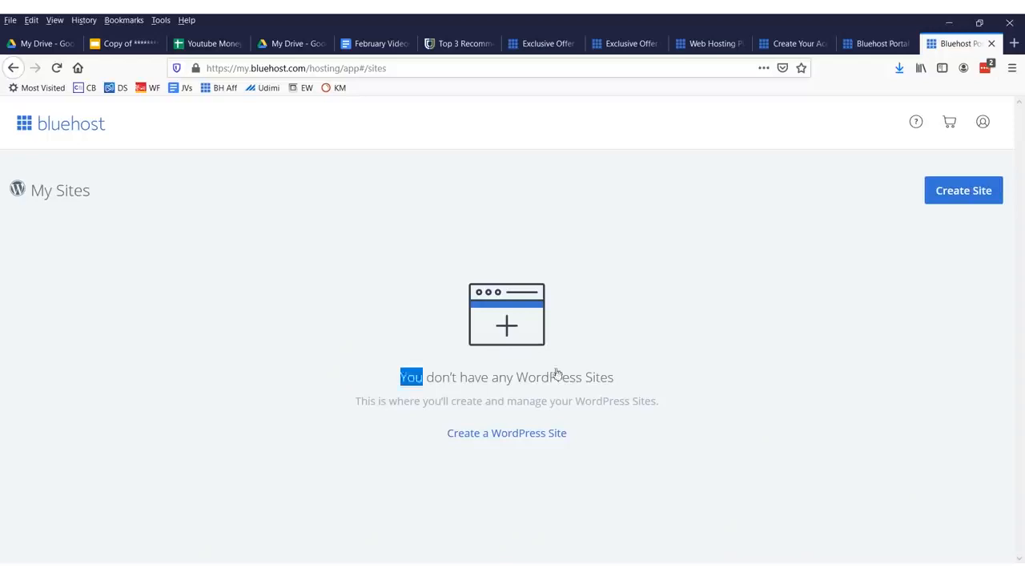
Start creating a new site from the My Sites page.
drag(401, 377, 614, 383)
click(750, 334)
drag(912, 162, 1006, 163)
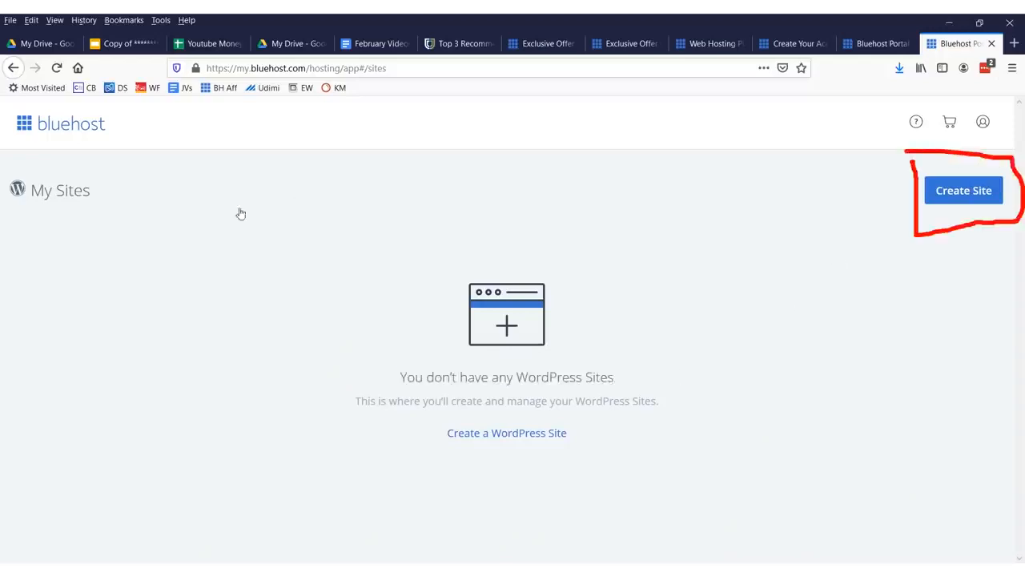
drag(120, 258, 895, 199)
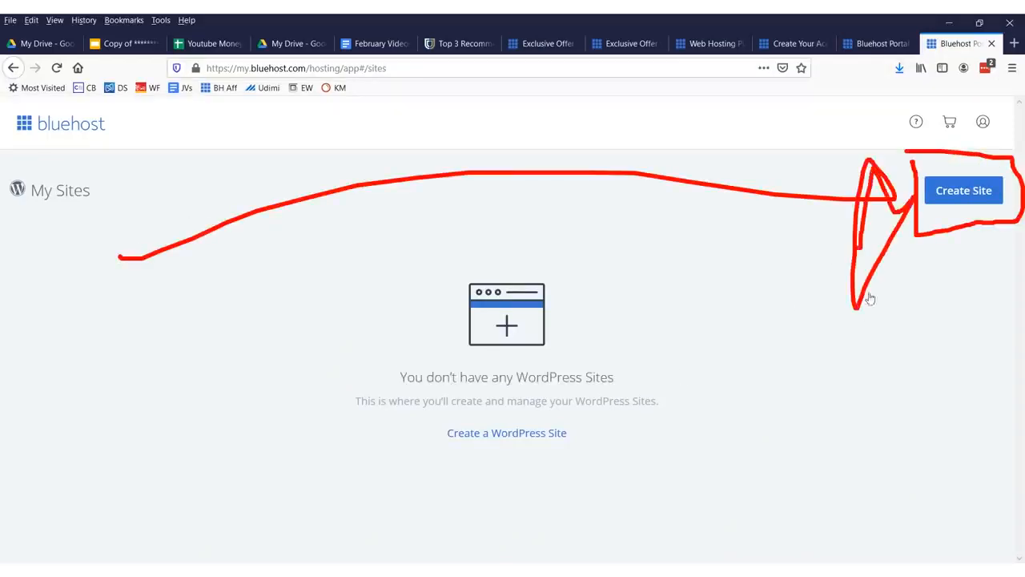
drag(884, 503, 941, 257)
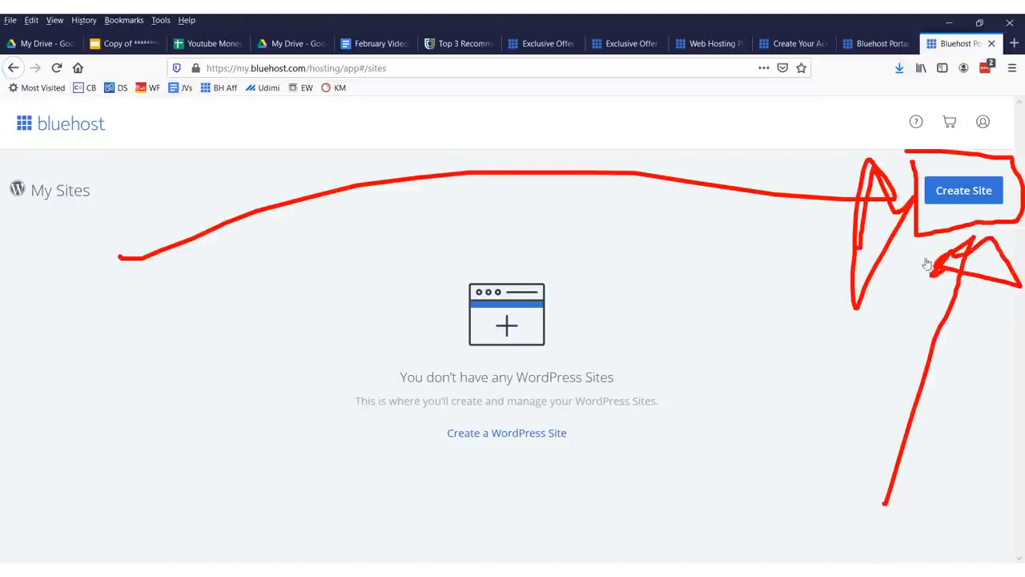
click(950, 192)
Compare the WordPress and WebsiteBuilder options for building the website.
scroll(657, 416, down, 3)
scroll(561, 393, up, 3)
drag(254, 230, 263, 246)
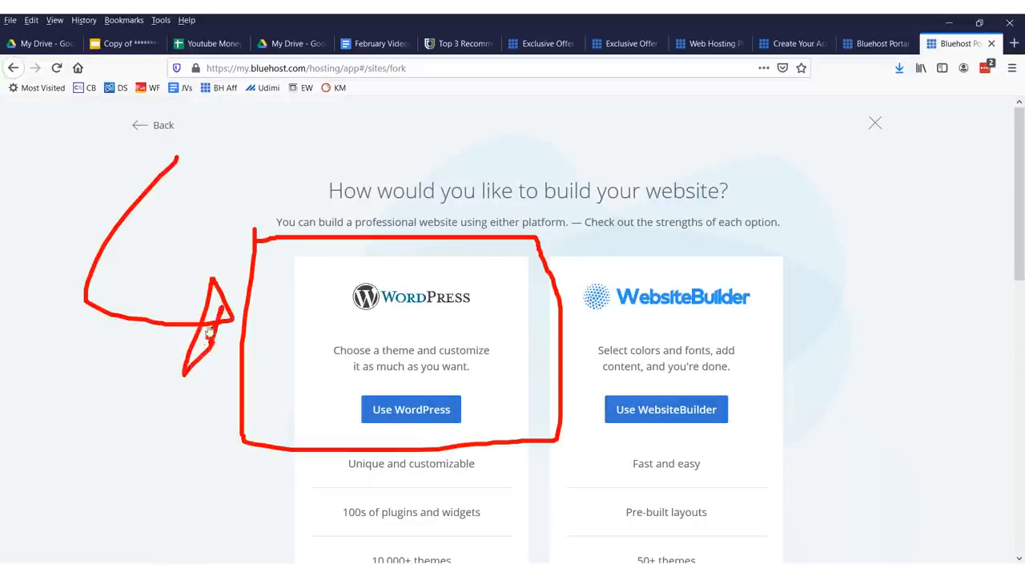
drag(552, 121, 594, 330)
drag(635, 231, 627, 427)
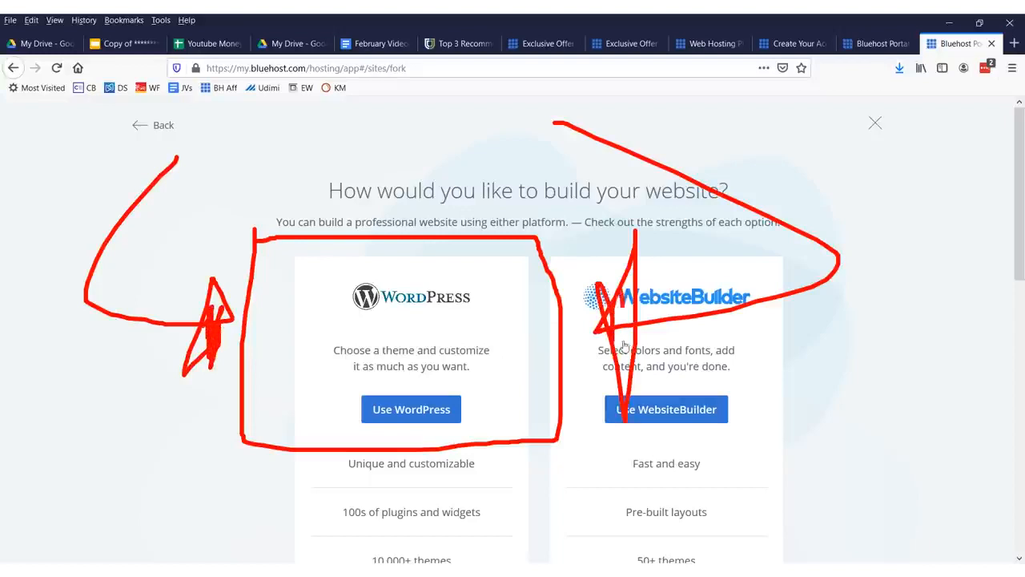
key(Escape)
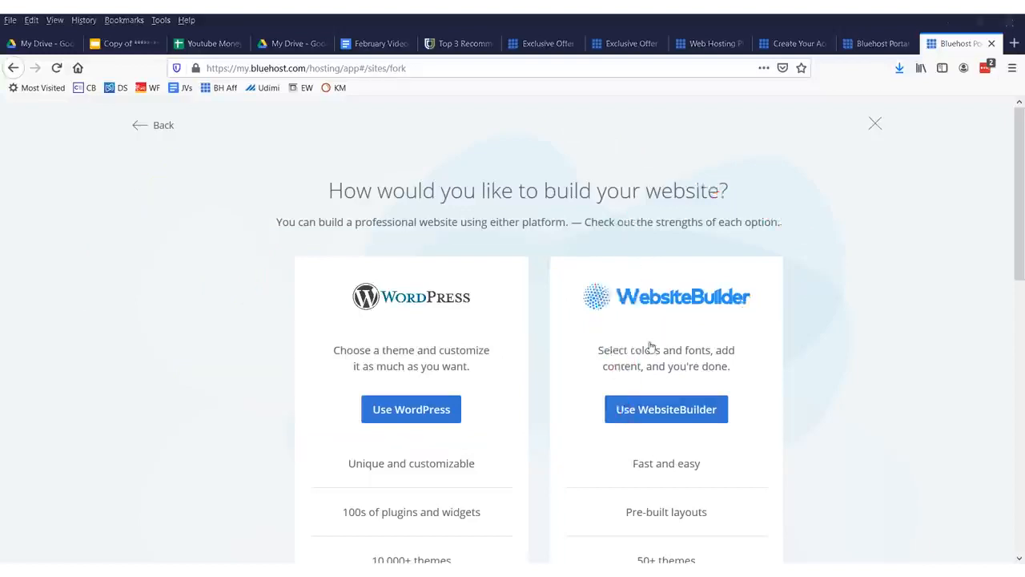
mouse_move(769, 286)
mouse_down()
mouse_move(657, 360)
mouse_move(665, 316)
mouse_move(672, 320)
mouse_move(620, 330)
mouse_up()
key(Escape)
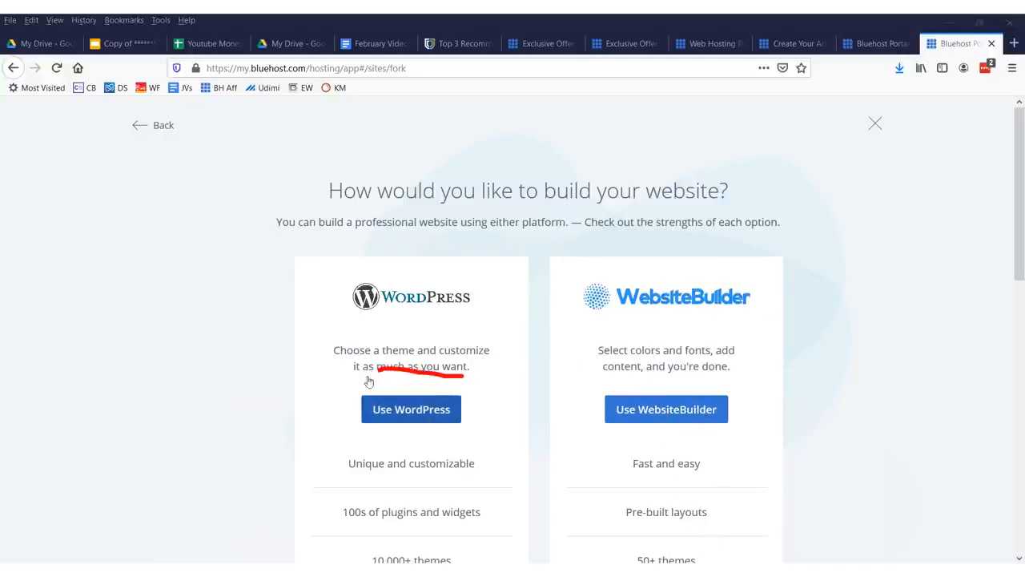
Choose WordPress as the platform for building the new site.
drag(500, 387, 506, 356)
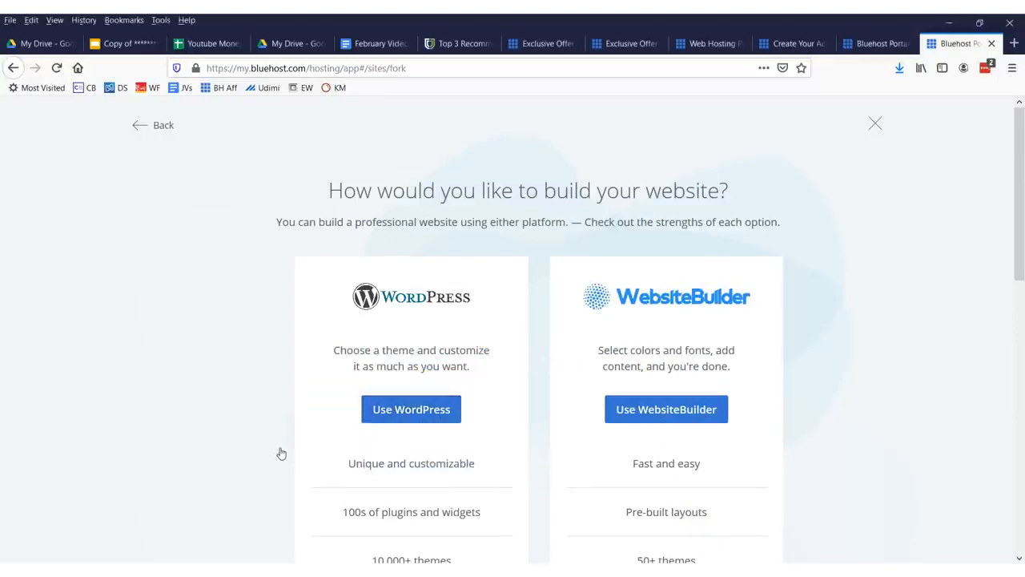
scroll(460, 411, down, 3)
mouse_move(460, 405)
mouse_down()
mouse_move(448, 441)
mouse_move(484, 402)
mouse_move(526, 439)
mouse_up()
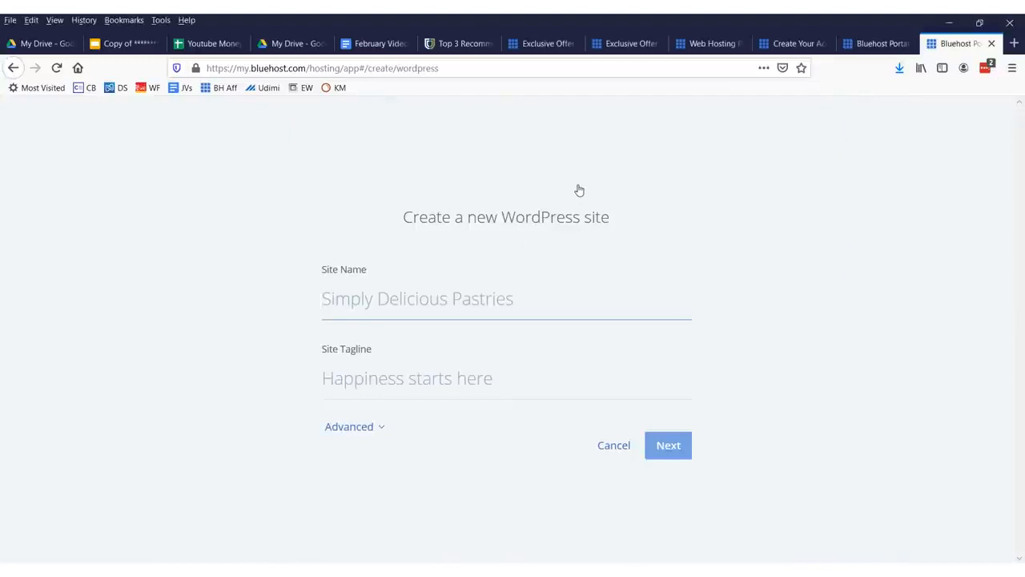
Name the new WordPress site "My Weight Loss Blog" with the tagline "Lose Weight and Drink Beer!".
text(My Weight Loss Blog)
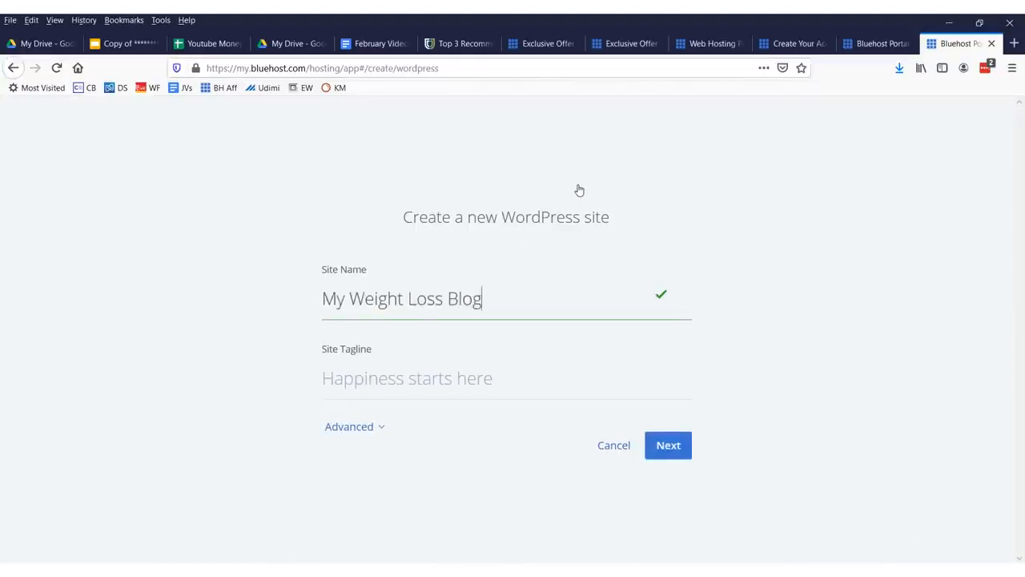
key(Tab)
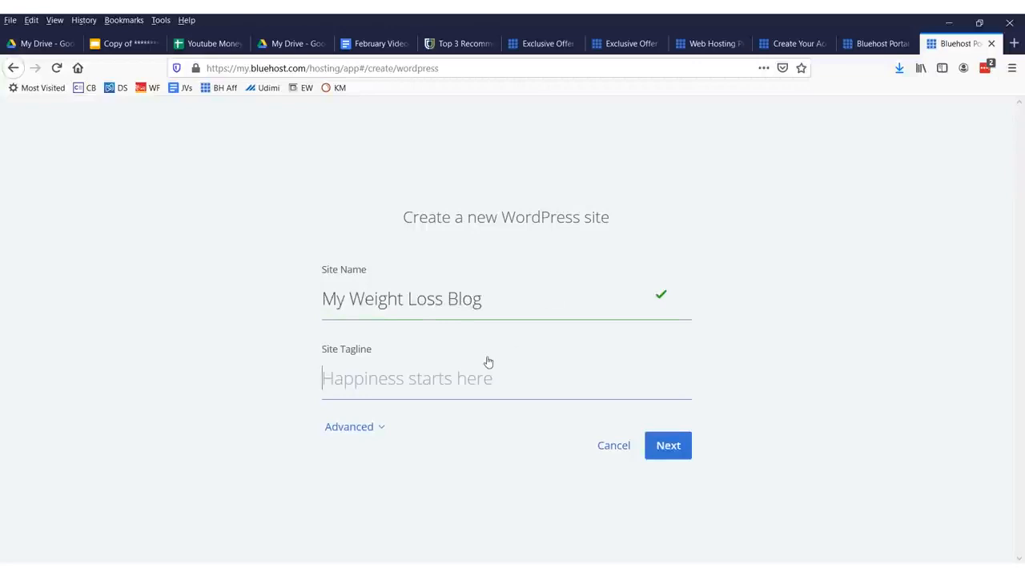
text(Lose Weight an)
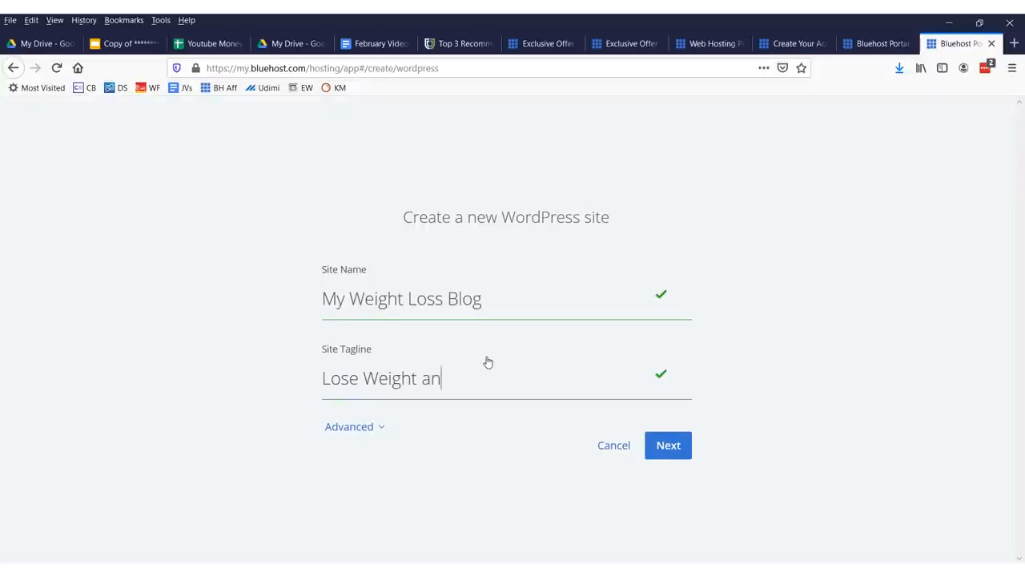
text(d Drink Beer!)
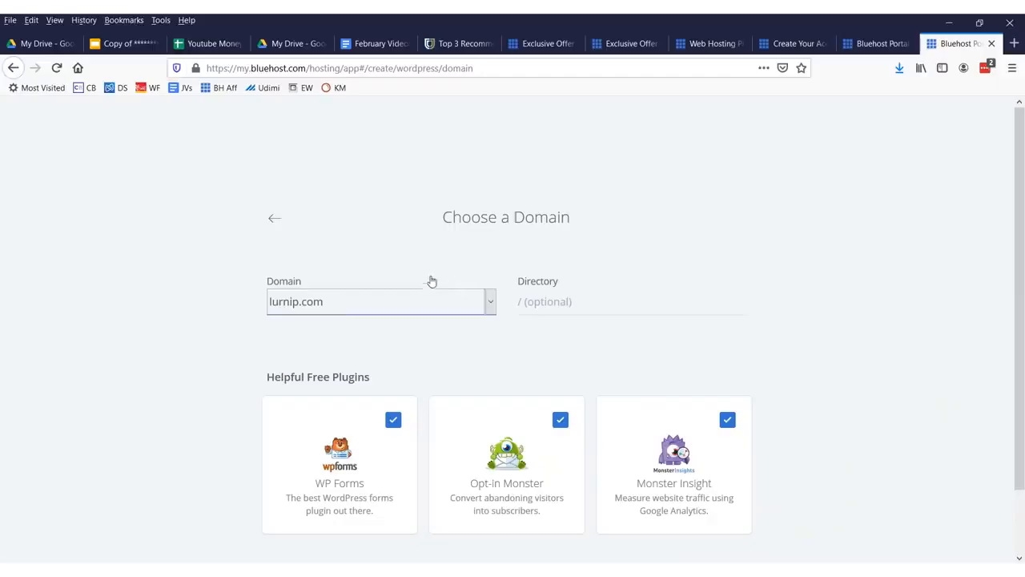
Select lurnip.com as the domain for the new site, leaving the directory empty.
click(401, 300)
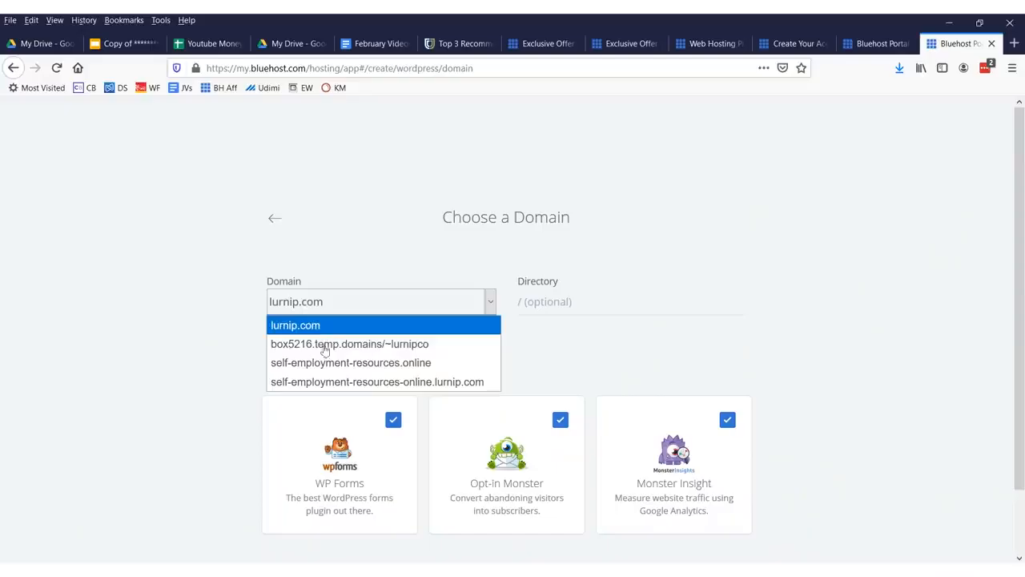
click(324, 325)
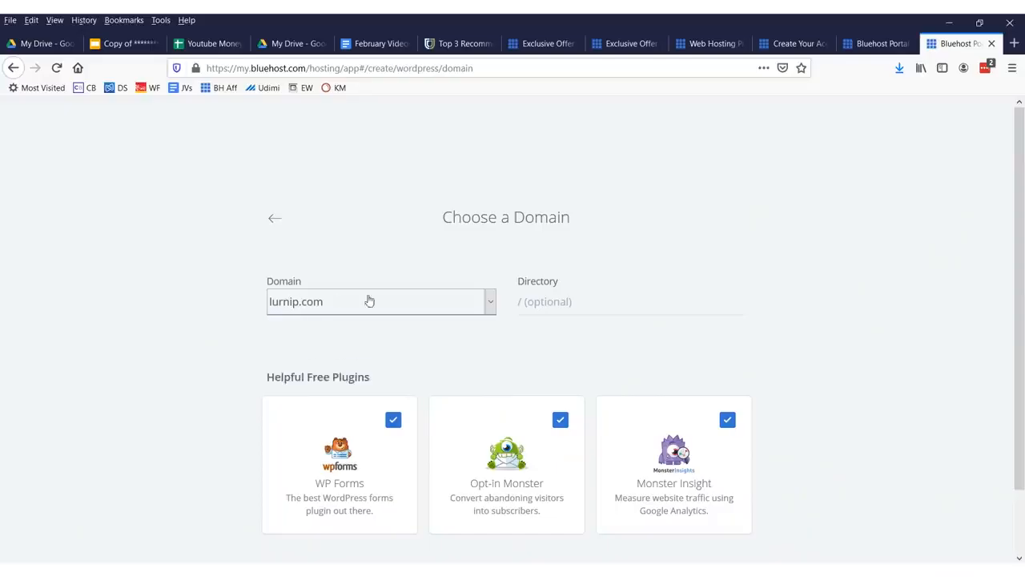
mouse_move(356, 260)
mouse_down()
mouse_move(366, 317)
mouse_move(210, 278)
mouse_move(361, 346)
mouse_up()
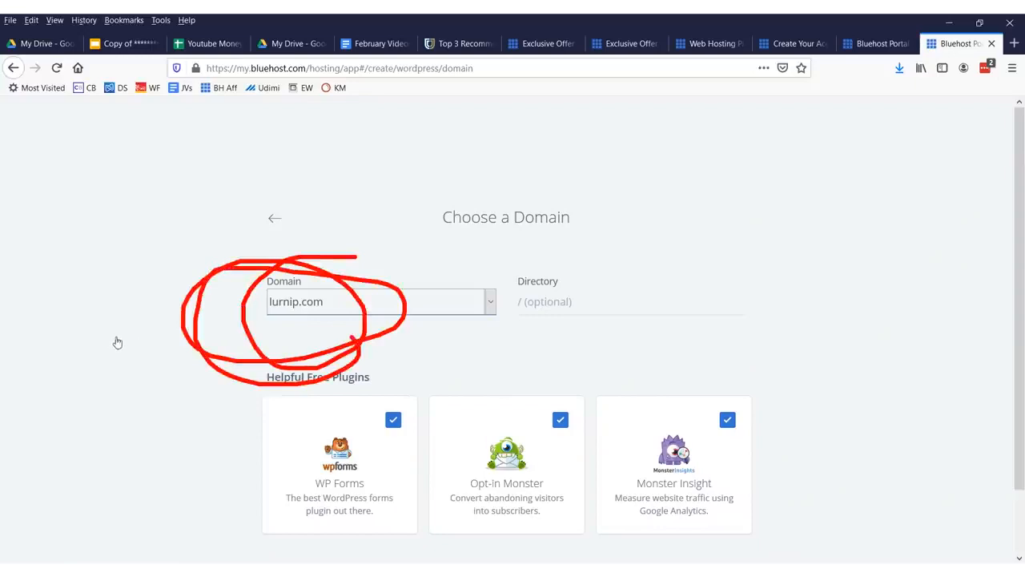
key(Escape)
Keep the WP Forms, Opt-in Monster and Monster Insight plugins selected and install WordPress.
scroll(181, 346, down, 2)
click(393, 349)
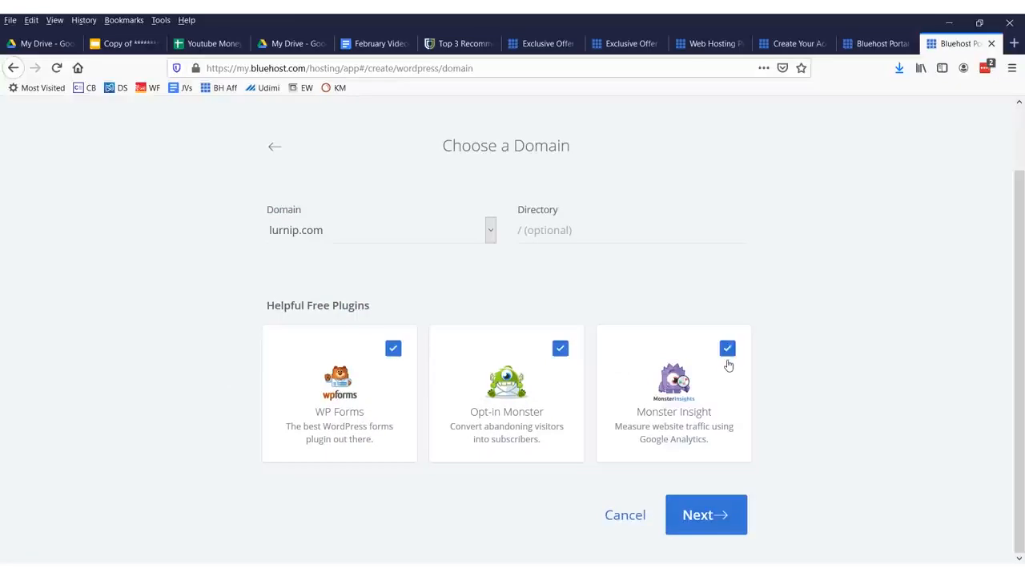
mouse_move(477, 313)
mouse_down()
mouse_move(411, 499)
mouse_move(269, 448)
mouse_move(57, 323)
mouse_up()
key(Escape)
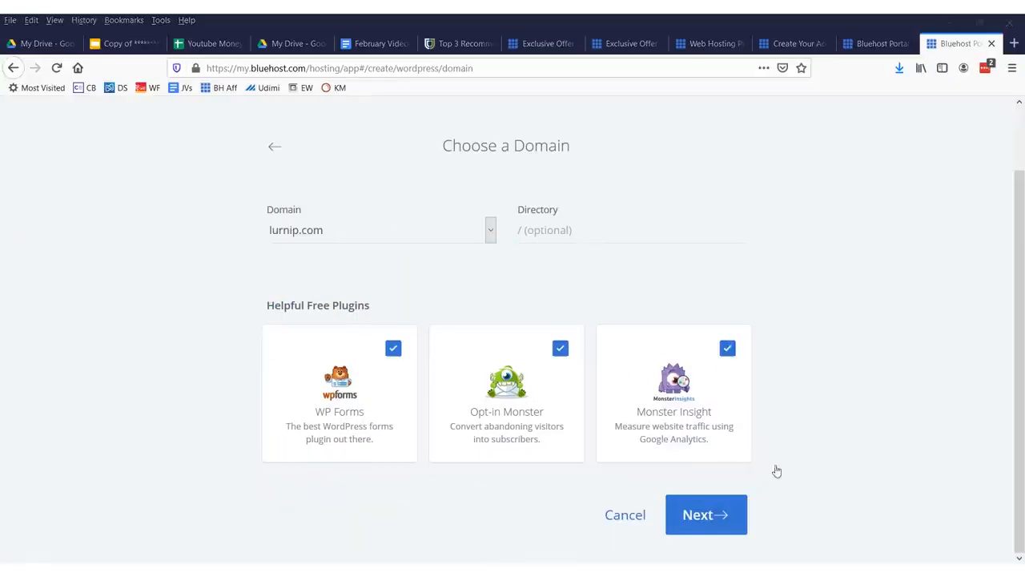
click(698, 514)
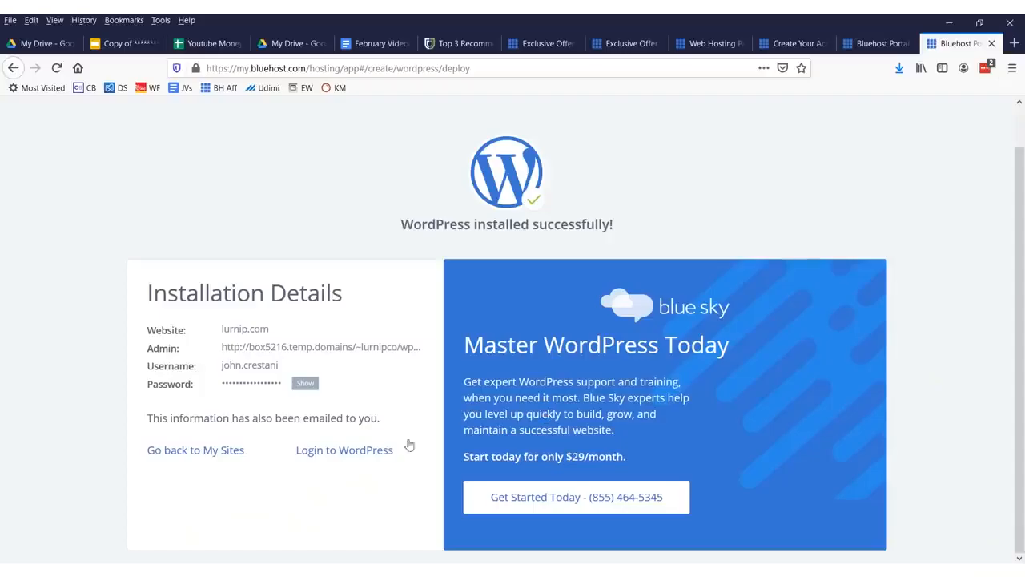
Log in to the new WordPress site from its installation details.
mouse_move(330, 366)
mouse_down()
mouse_move(201, 379)
mouse_move(199, 360)
mouse_move(181, 363)
mouse_move(290, 386)
mouse_up()
key(Escape)
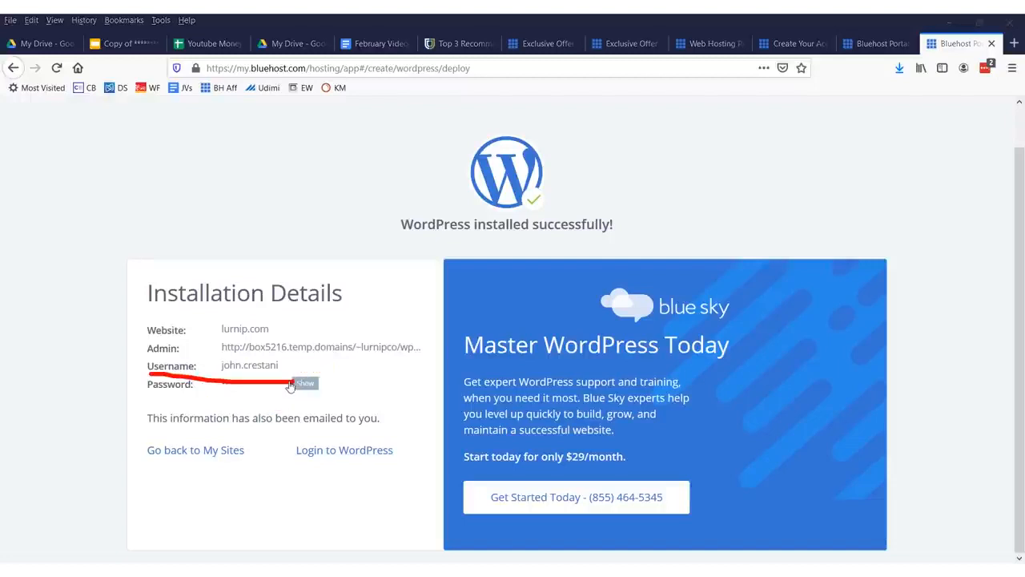
mouse_move(118, 344)
mouse_down()
mouse_move(284, 400)
mouse_move(419, 380)
mouse_up()
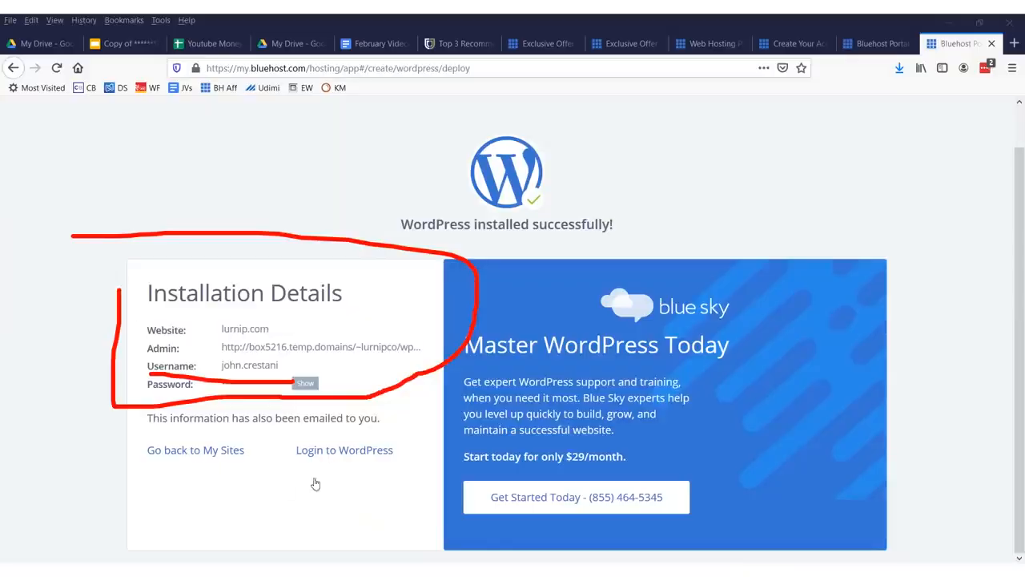
mouse_move(392, 432)
mouse_down()
mouse_move(293, 458)
mouse_move(400, 472)
mouse_move(445, 430)
mouse_up()
mouse_move(323, 338)
mouse_down()
mouse_move(428, 352)
mouse_move(216, 299)
mouse_up()
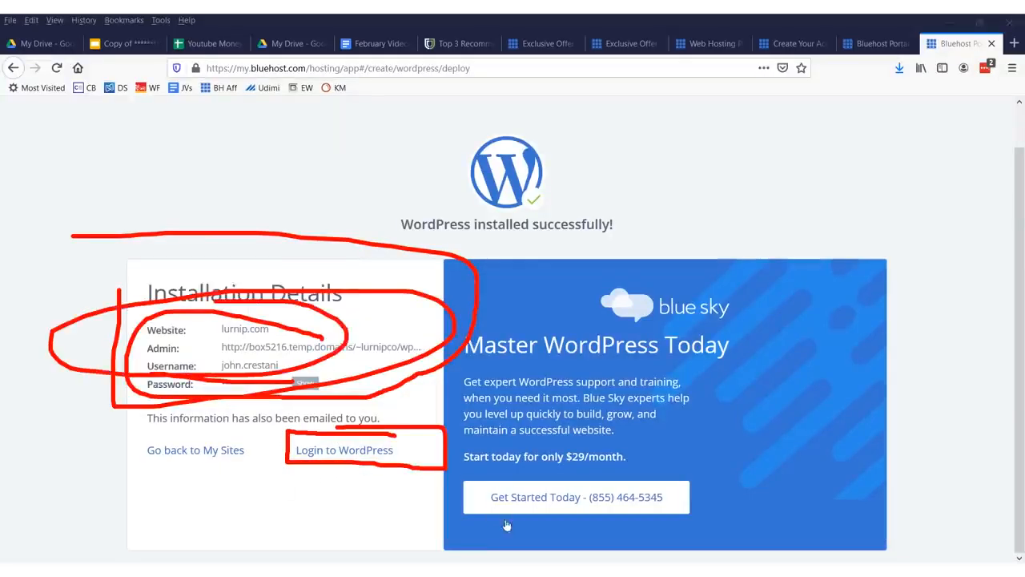
key(Escape)
drag(287, 433, 392, 474)
drag(393, 437, 293, 434)
key(Escape)
click(366, 449)
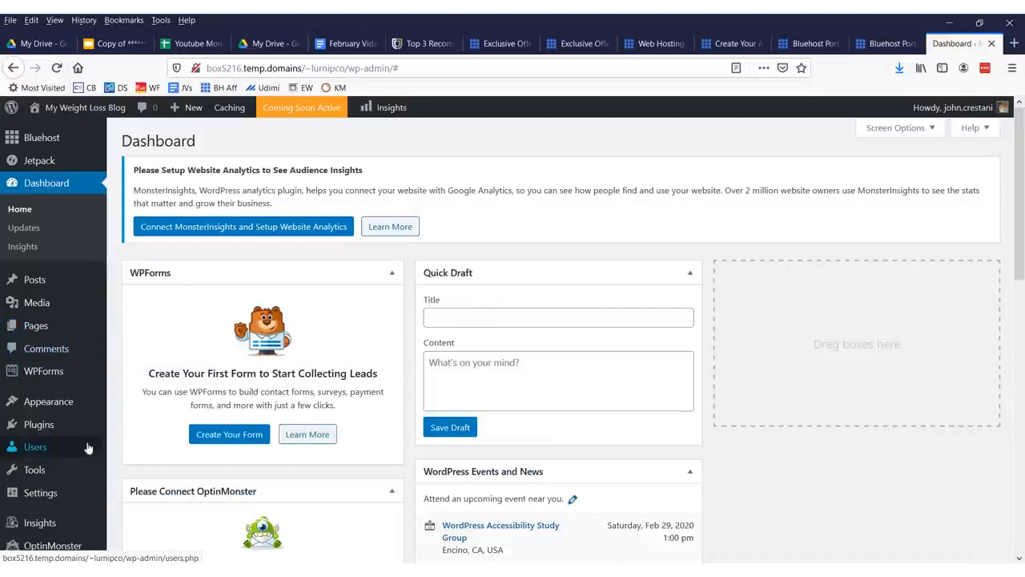
Open the WordPress site's Themes page.
mouse_move(49, 408)
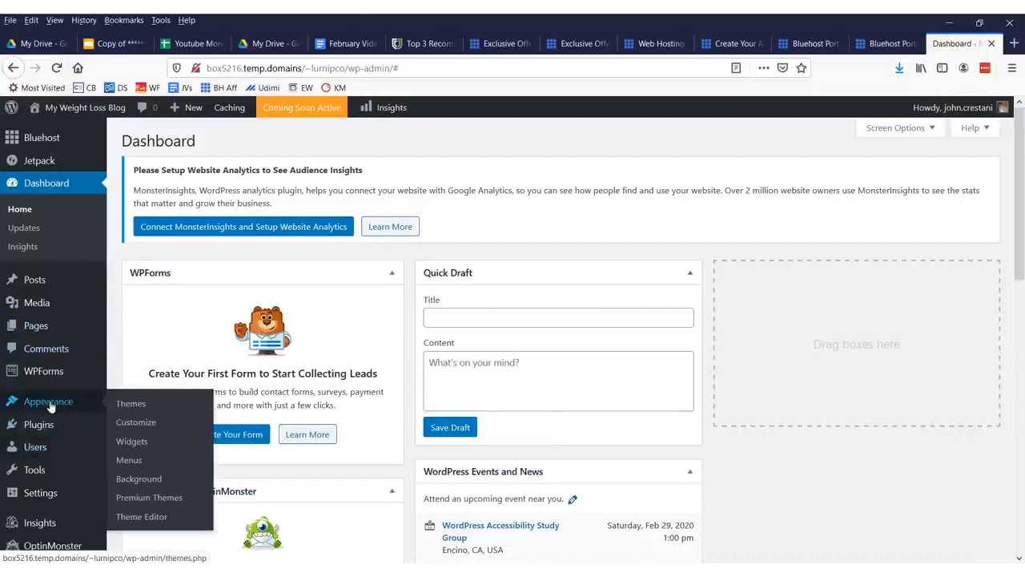
mouse_move(136, 385)
mouse_down()
mouse_move(109, 385)
mouse_move(120, 382)
mouse_up()
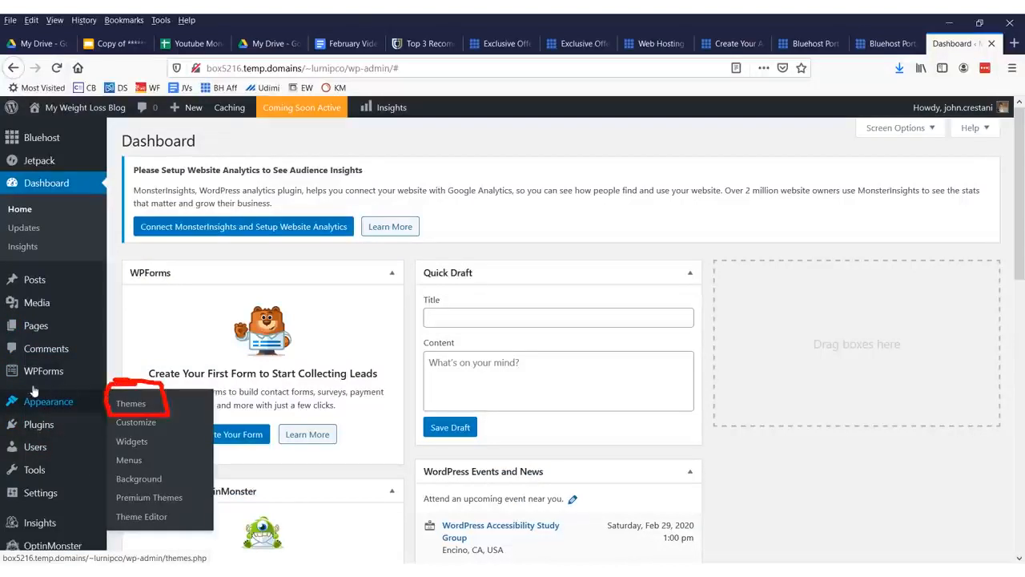
drag(3, 418, 118, 418)
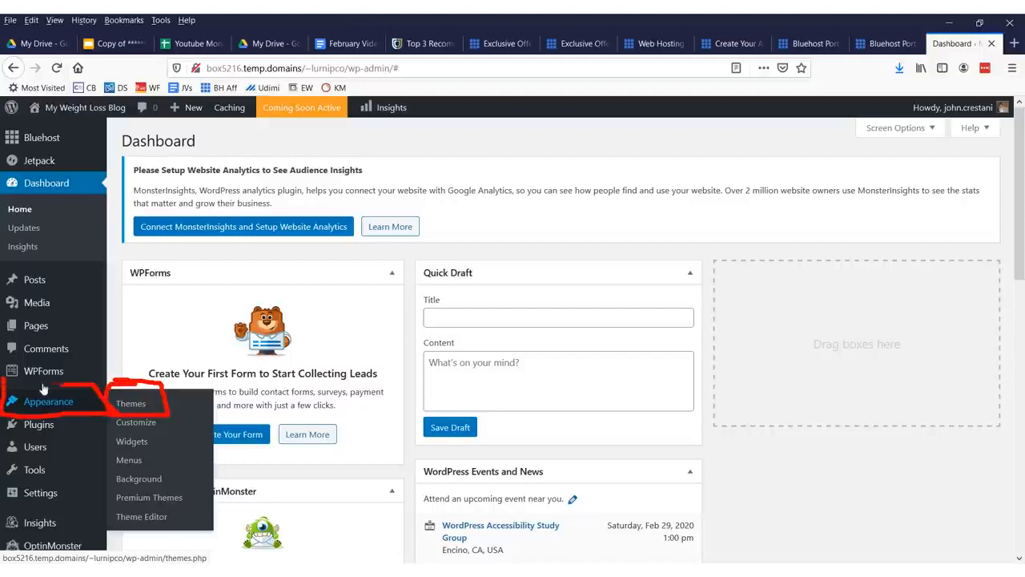
mouse_move(89, 239)
mouse_down()
mouse_move(276, 300)
mouse_move(196, 396)
mouse_move(227, 424)
mouse_up()
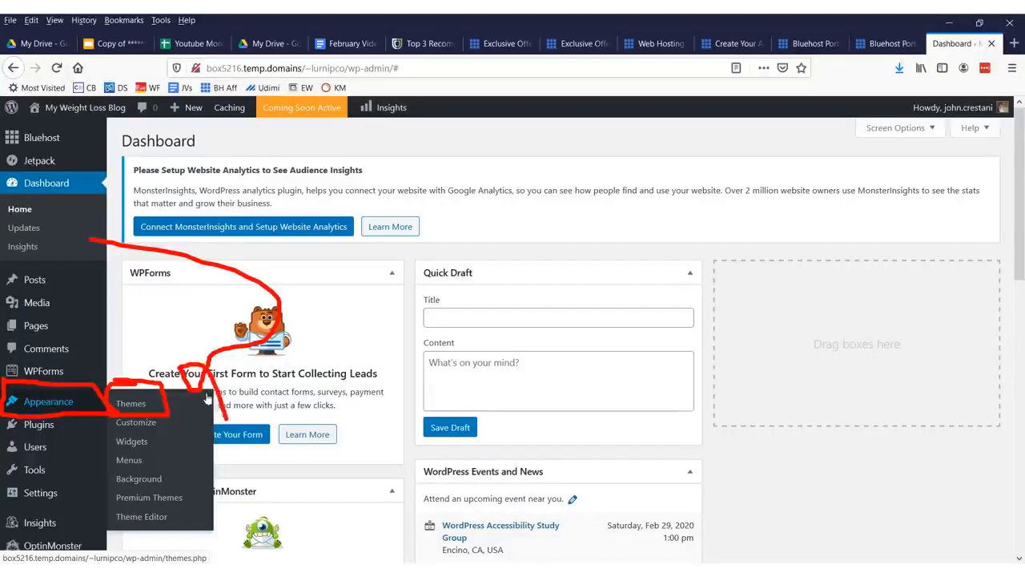
key(Escape)
click(130, 403)
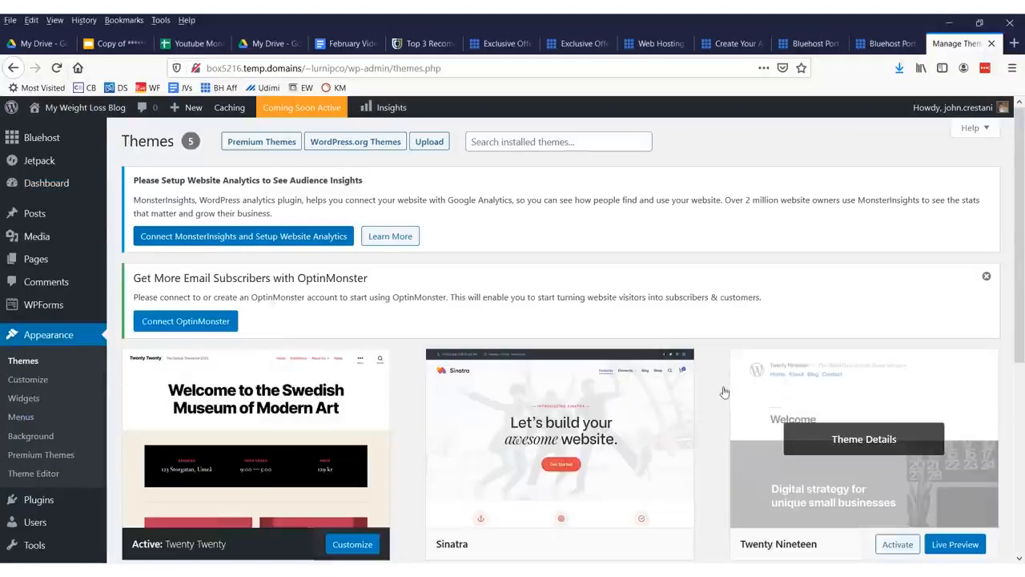
Activate the installed Twenty Seventeen theme and open it for customization.
scroll(497, 295, down, 3)
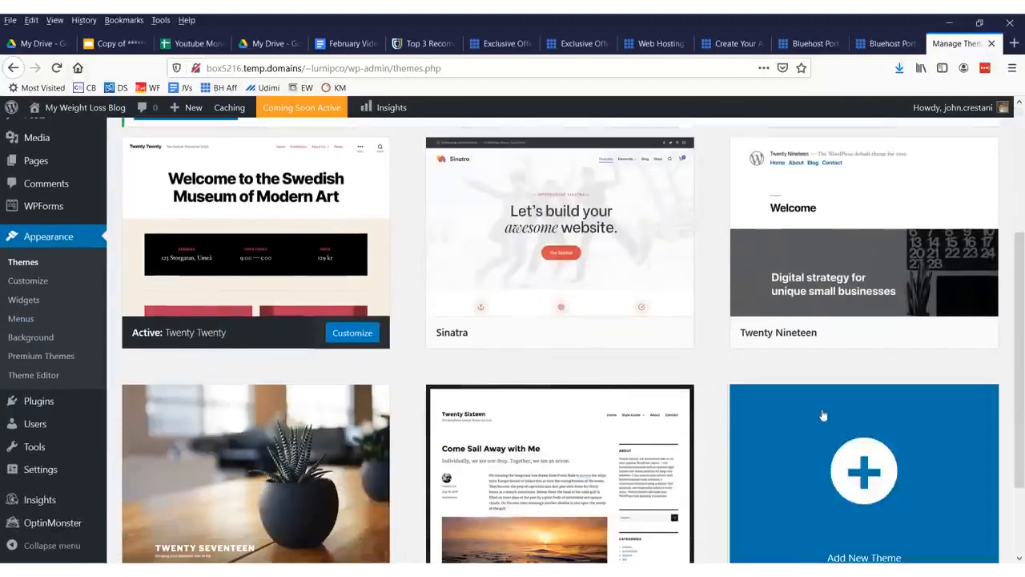
scroll(405, 396, down, 2)
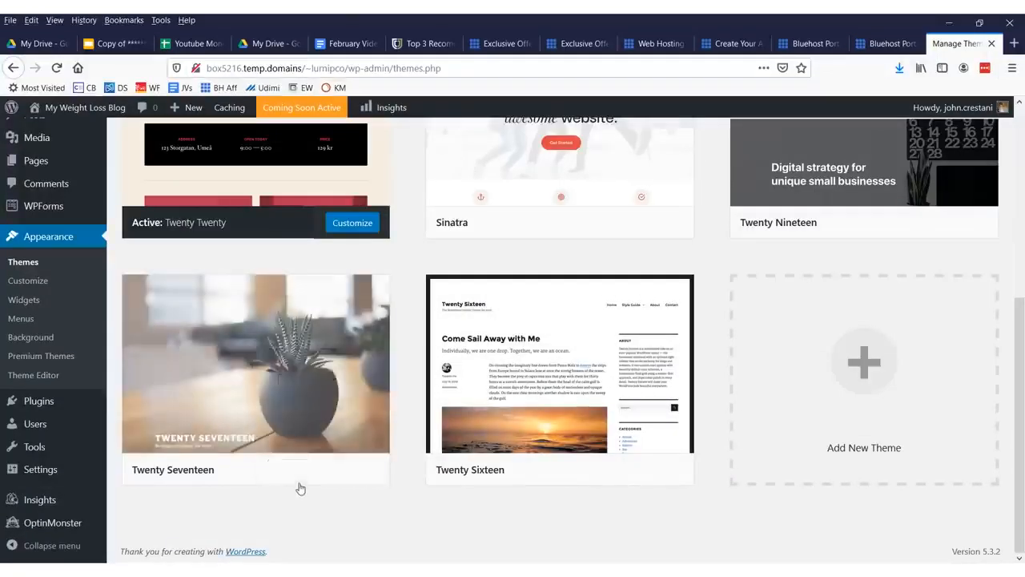
click(290, 469)
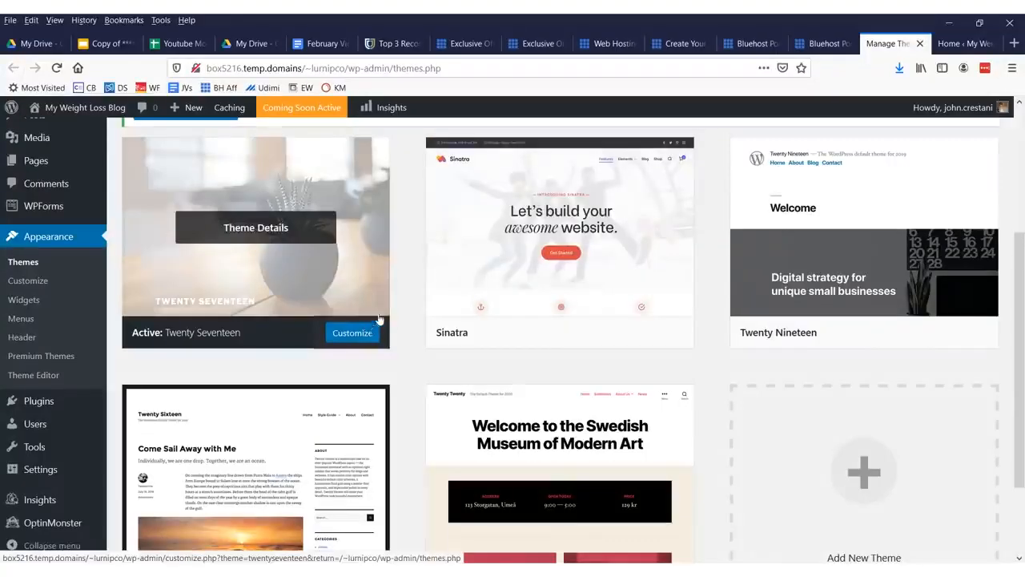
mouse_move(379, 319)
mouse_down()
mouse_move(328, 308)
mouse_move(369, 315)
mouse_up()
click(353, 333)
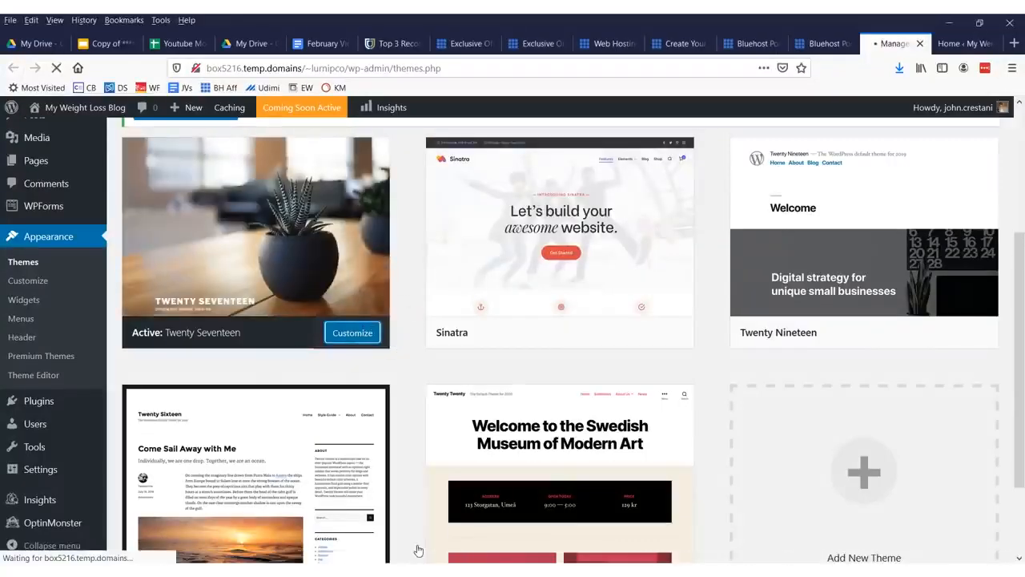
scroll(671, 252, up, 3)
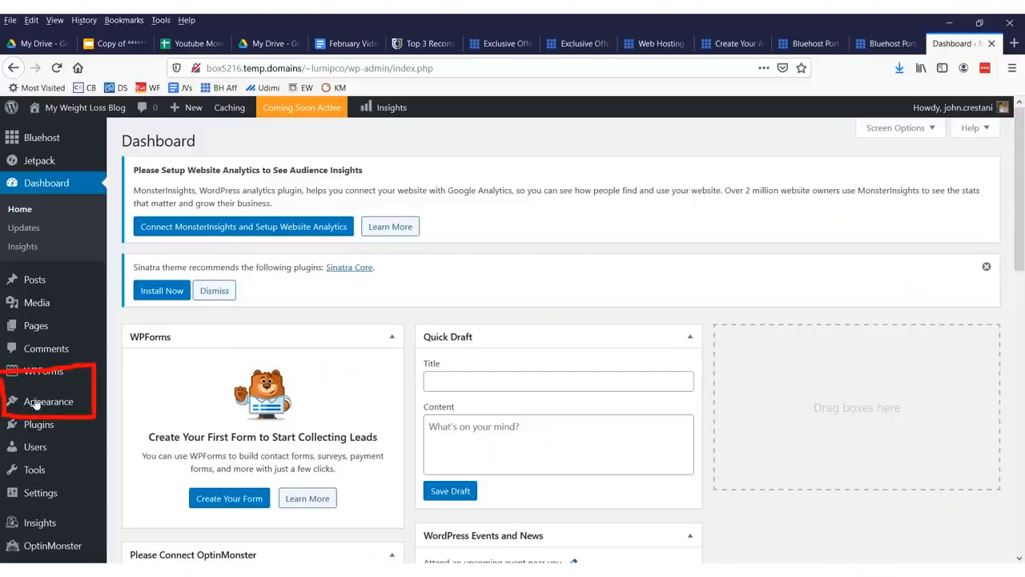
Return to the Themes page and search the installed themes for "green".
mouse_move(56, 402)
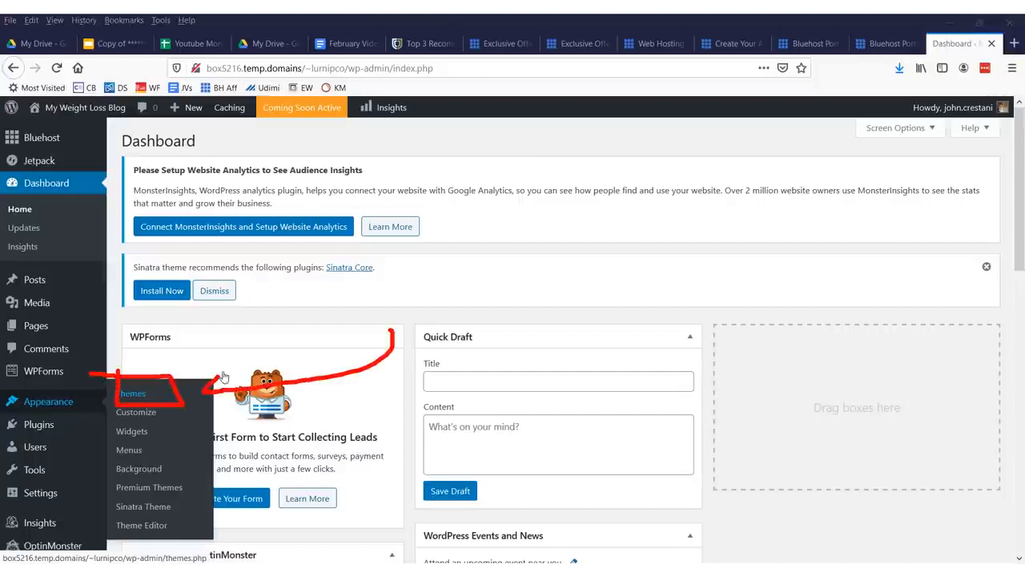
click(103, 398)
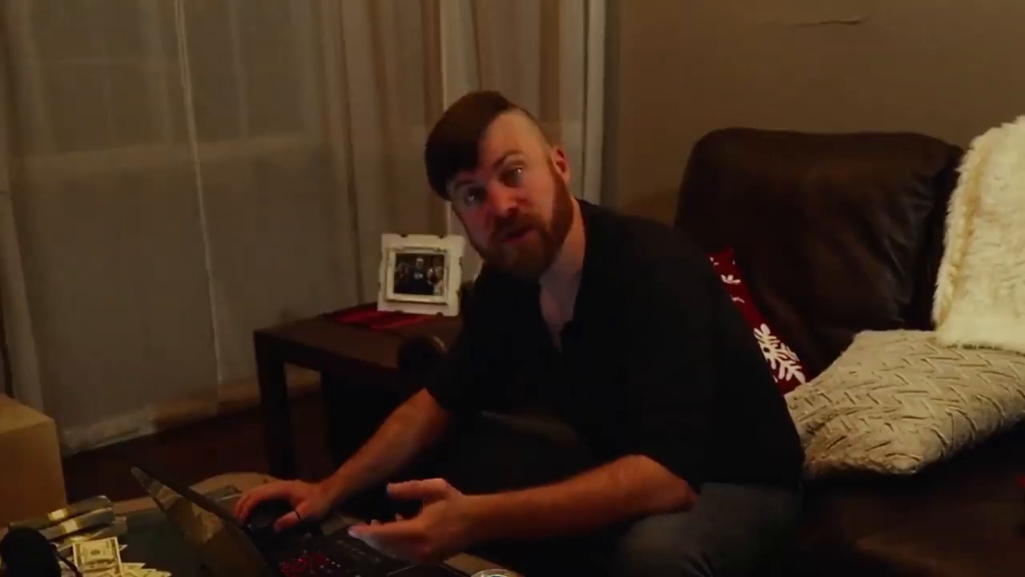
click(544, 141)
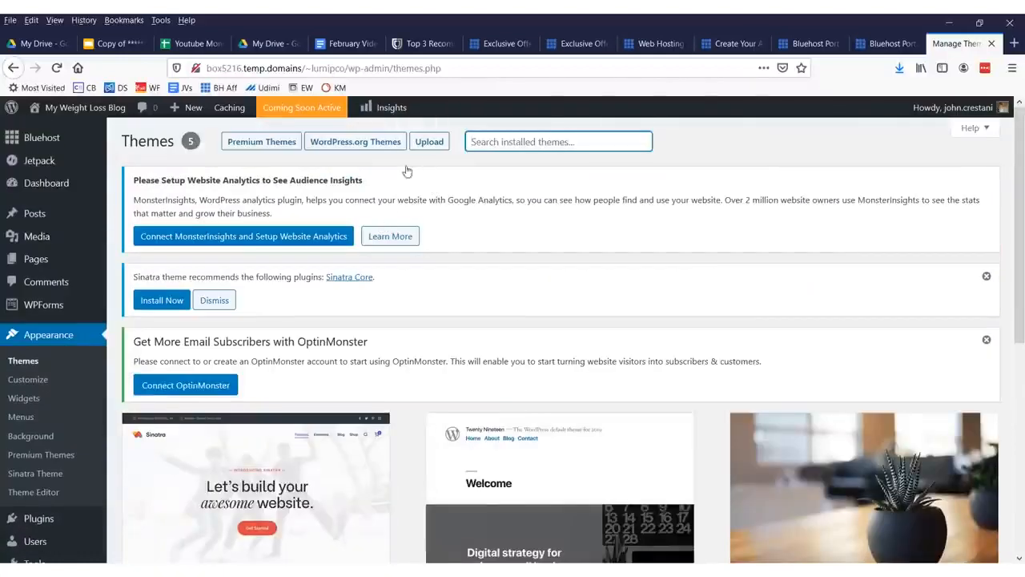
scroll(479, 277, down, 5)
scroll(456, 280, up, 5)
scroll(458, 285, down, 5)
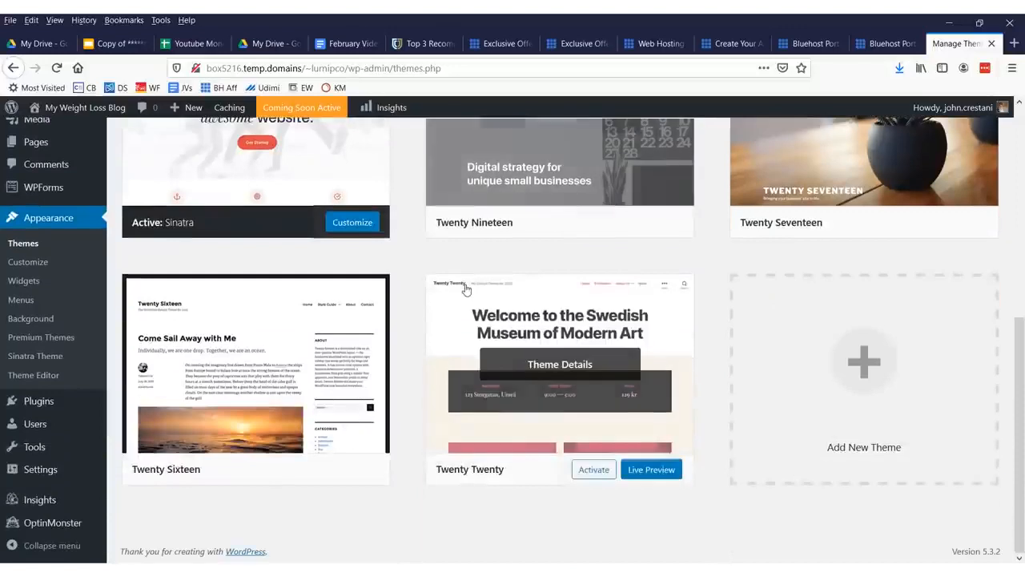
scroll(656, 298, up, 10)
text(green)
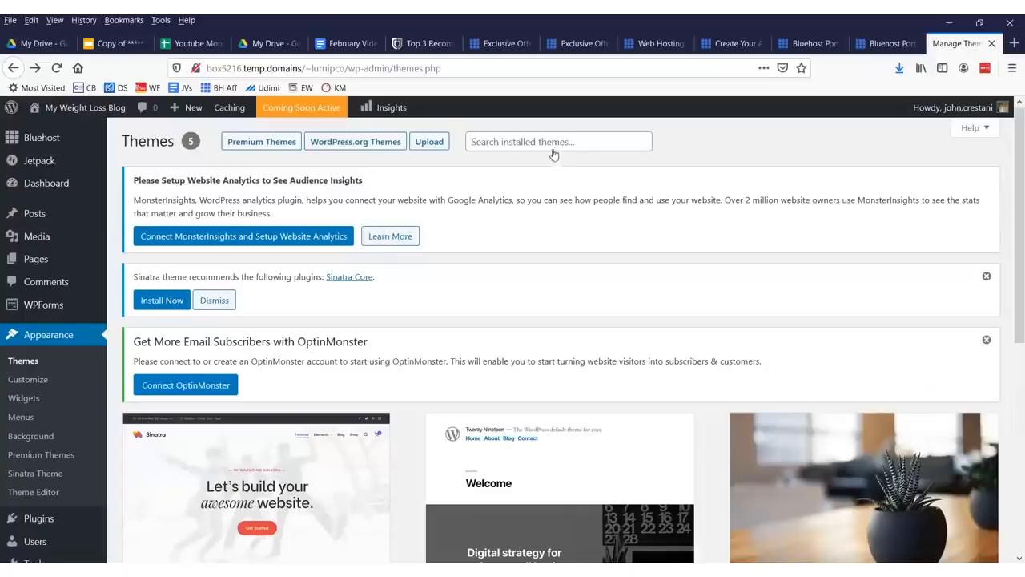
Look over the installed themes again and open the WordPress.org theme directory.
scroll(433, 325, down, 5)
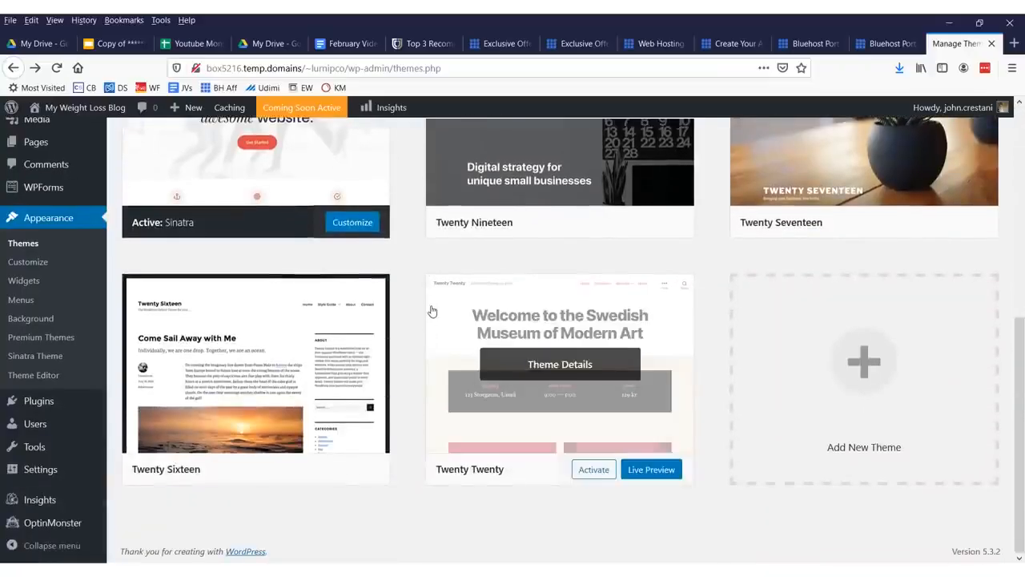
scroll(431, 310, up, 5)
click(481, 146)
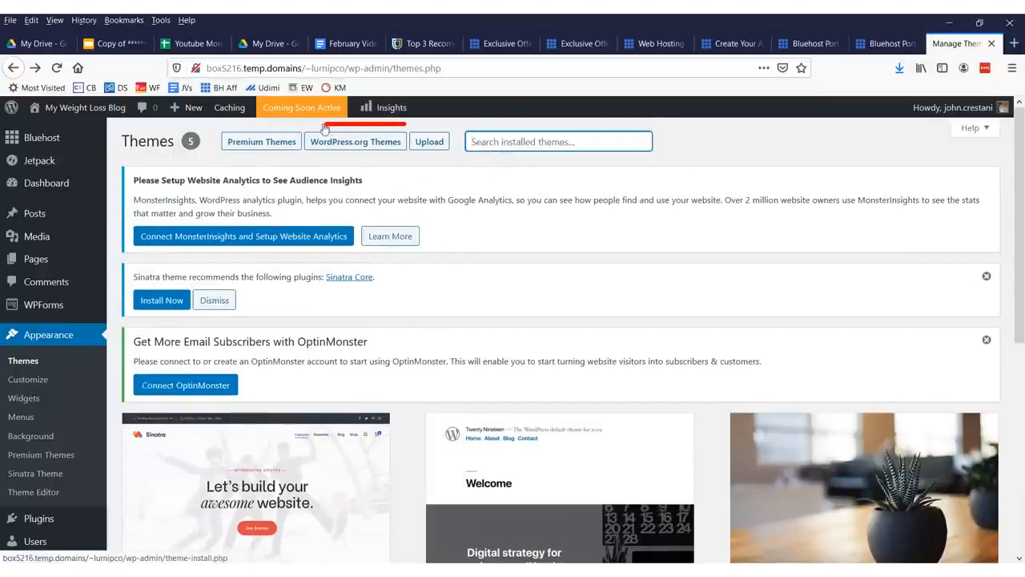
mouse_move(297, 154)
mouse_down()
mouse_move(399, 157)
mouse_move(352, 124)
mouse_up()
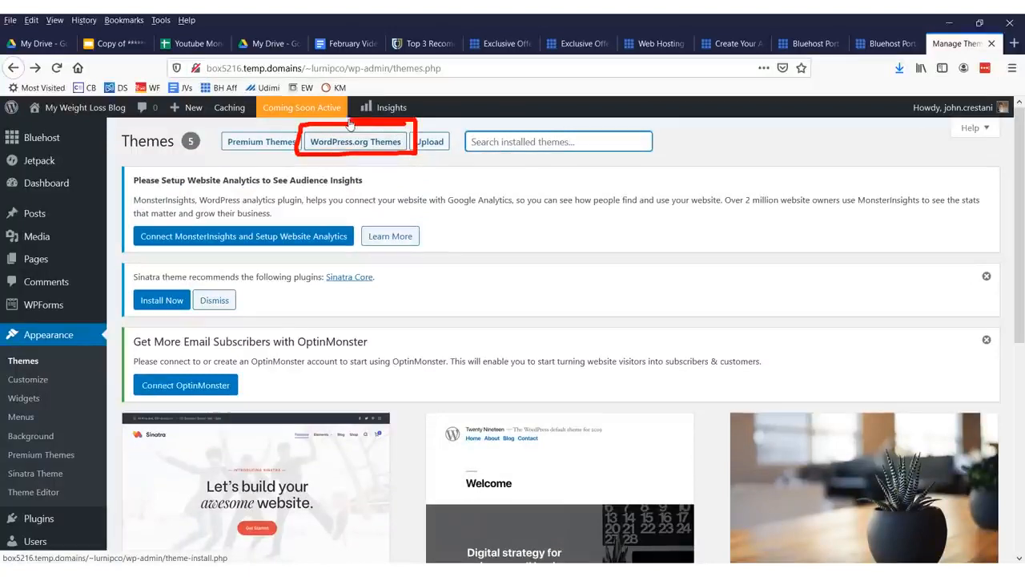
click(357, 150)
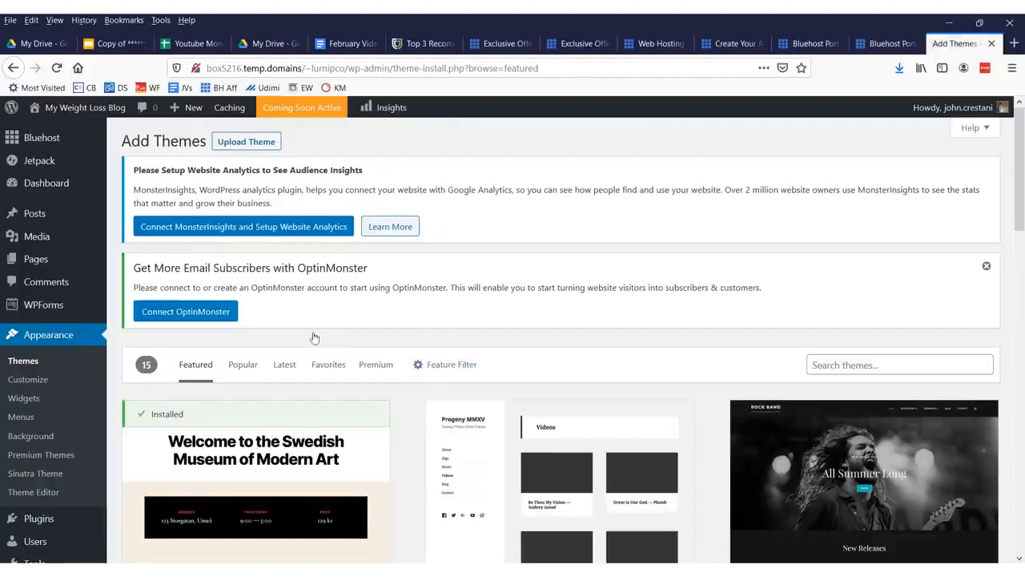
Show the feature filter with the subject, features and layout options for new themes.
mouse_move(502, 337)
mouse_down()
mouse_move(376, 362)
mouse_move(505, 382)
mouse_up()
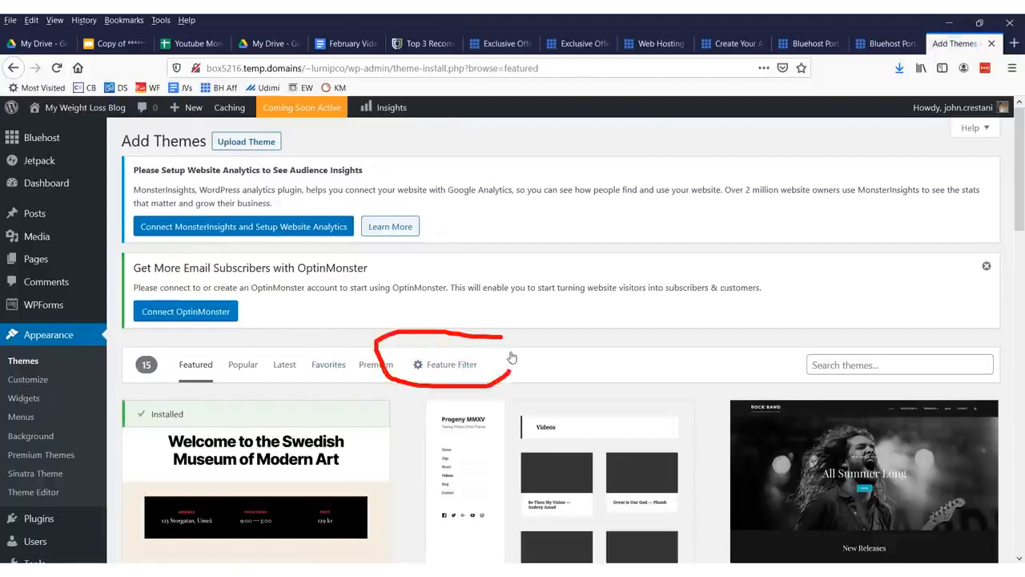
click(444, 368)
scroll(412, 366, down, 2)
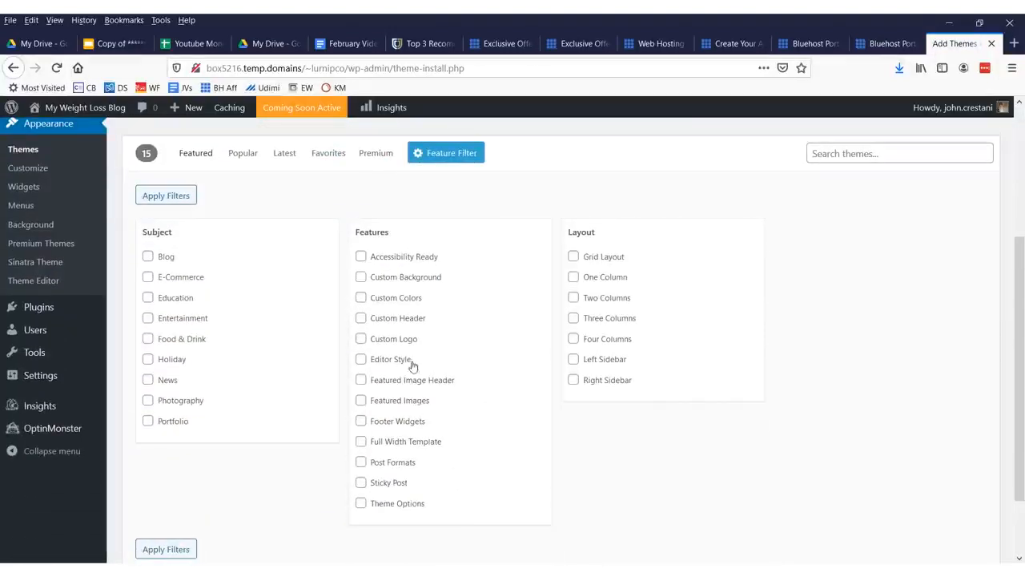
Filter the new themes by the E-Commerce subject and the One Column layout.
click(573, 277)
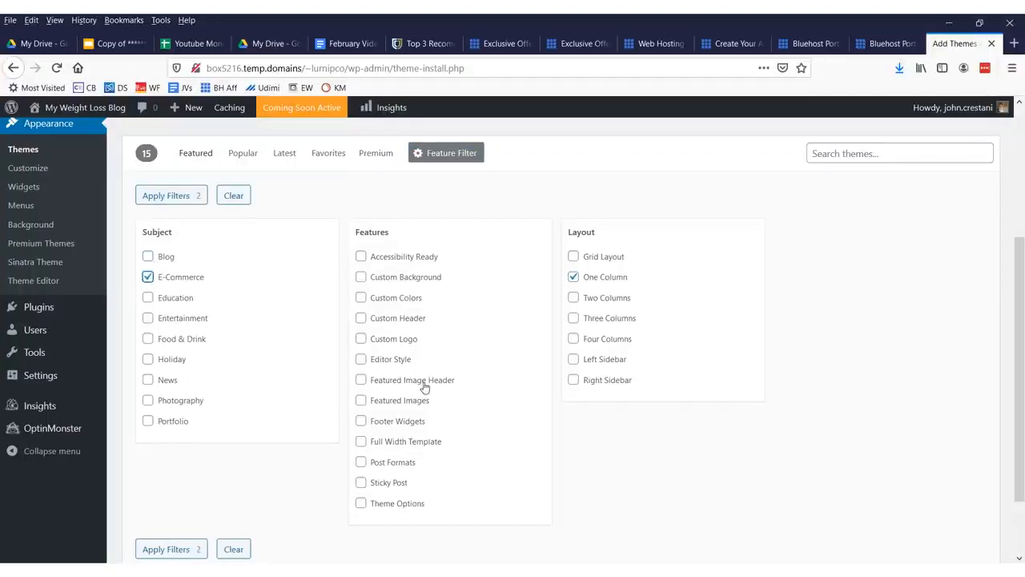
click(168, 550)
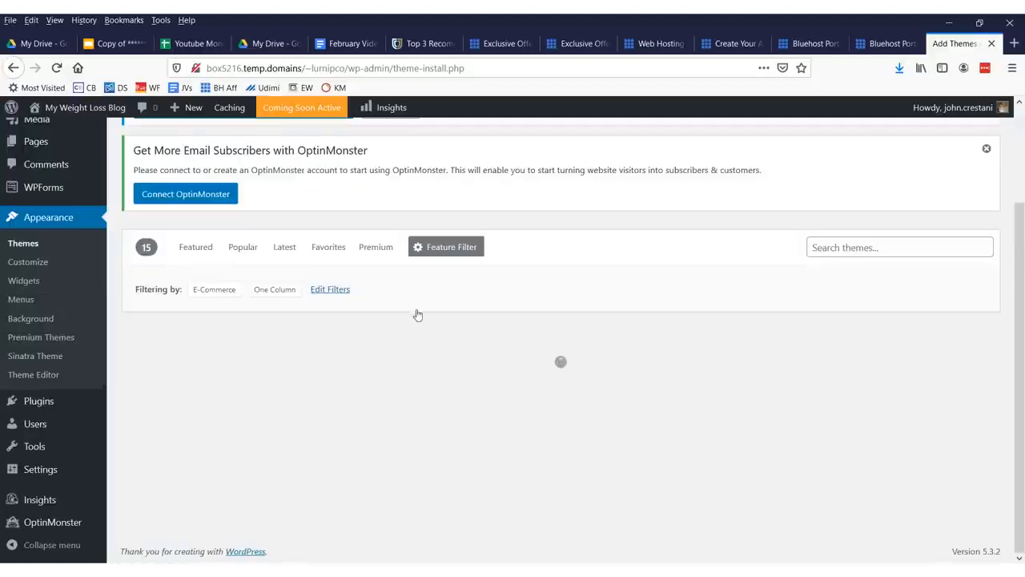
Preview the Narmada theme, look through its sample posts and close the preview.
click(361, 526)
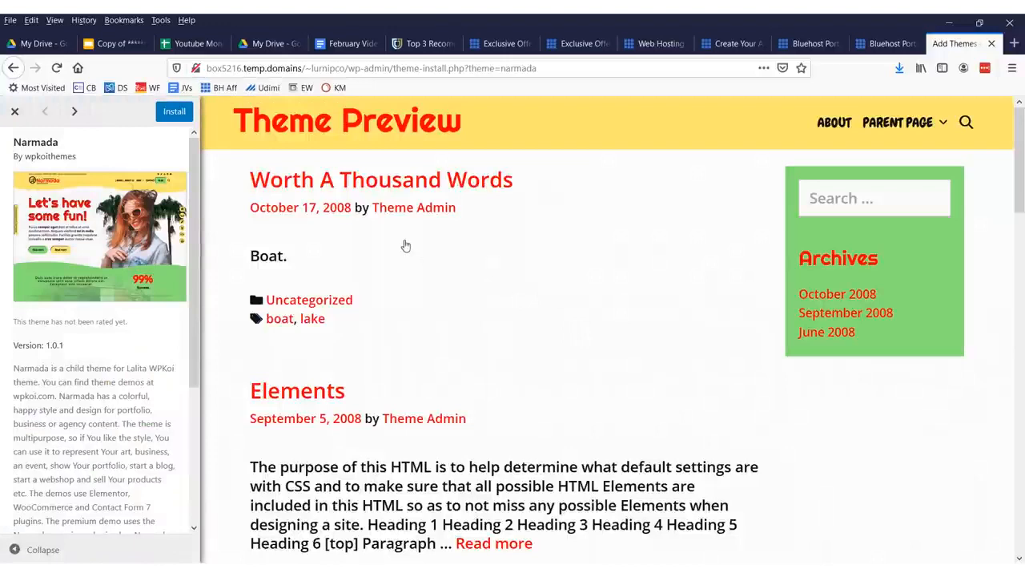
scroll(396, 280, down, 5)
scroll(393, 291, up, 5)
scroll(526, 312, down, 10)
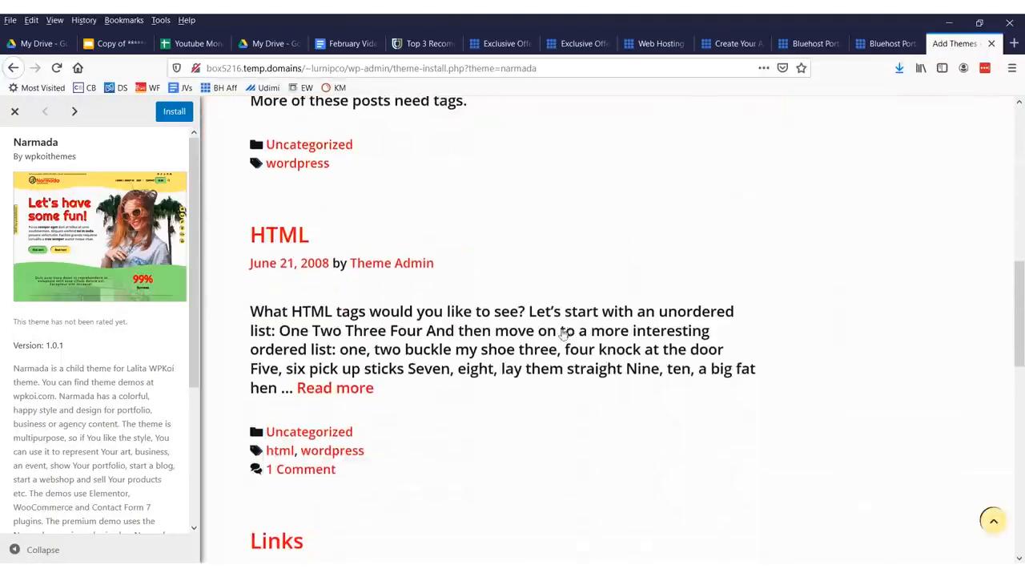
scroll(417, 264, up, 5)
scroll(297, 256, down, 8)
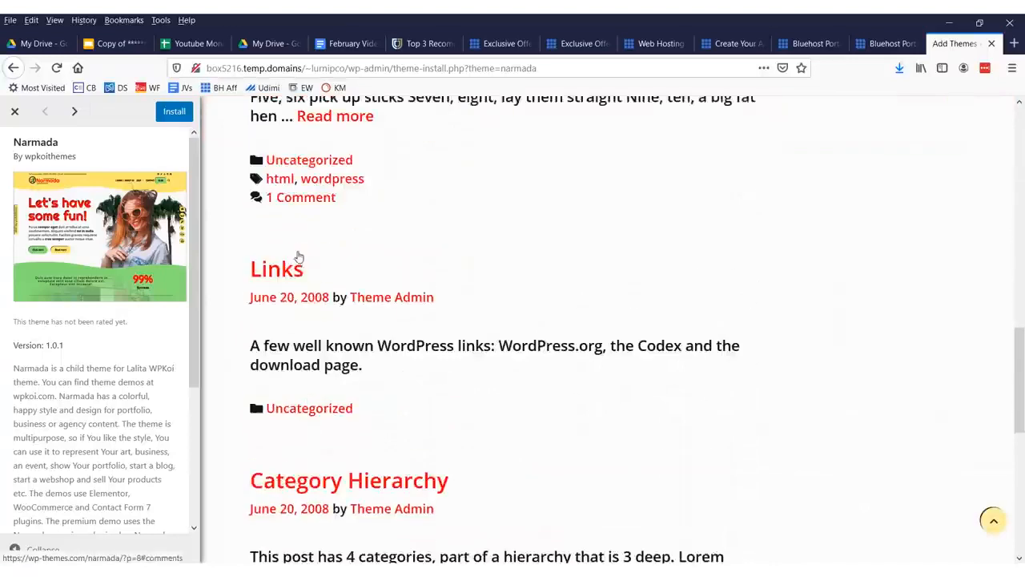
scroll(313, 268, up, 5)
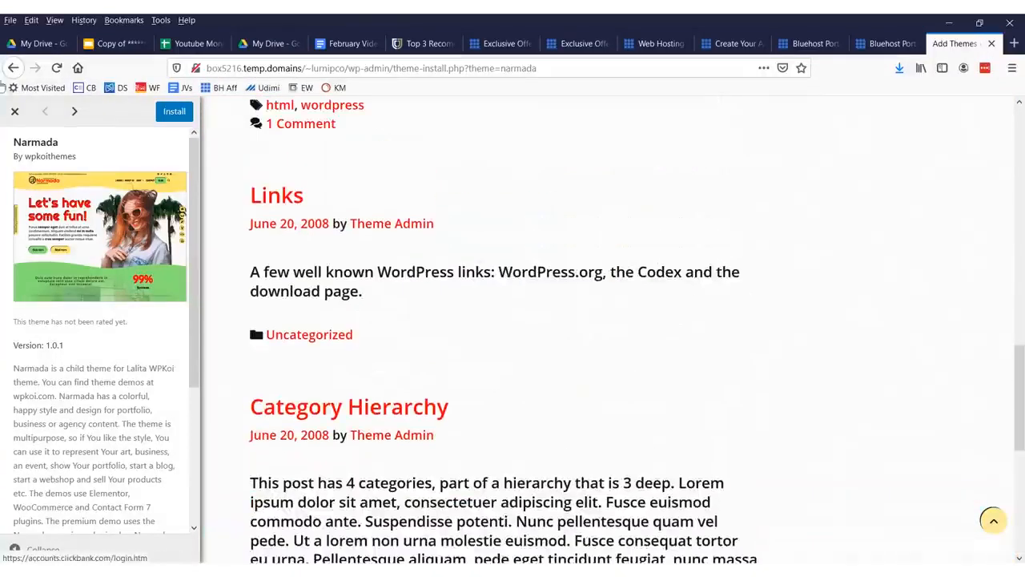
key(Escape)
Browse the filtered themes, look through the preview of the Eliza theme and return to the results.
scroll(488, 347, down, 3)
scroll(489, 344, up, 5)
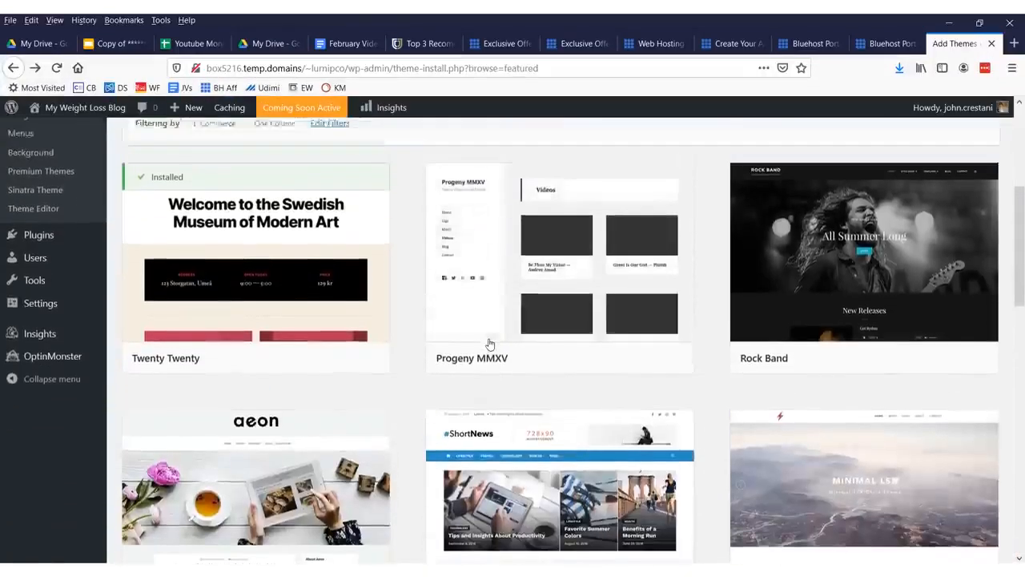
scroll(301, 320, down, 10)
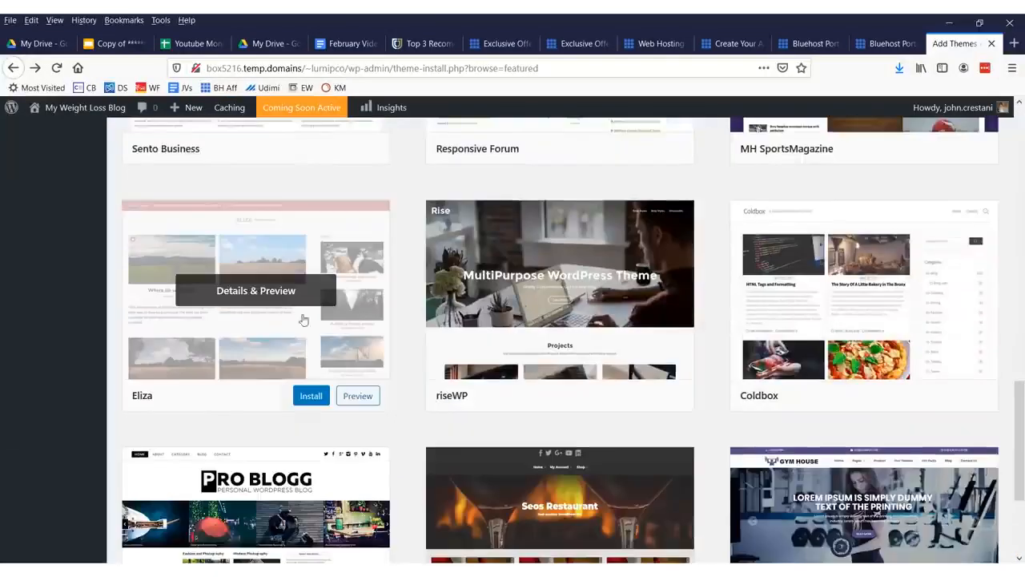
click(360, 397)
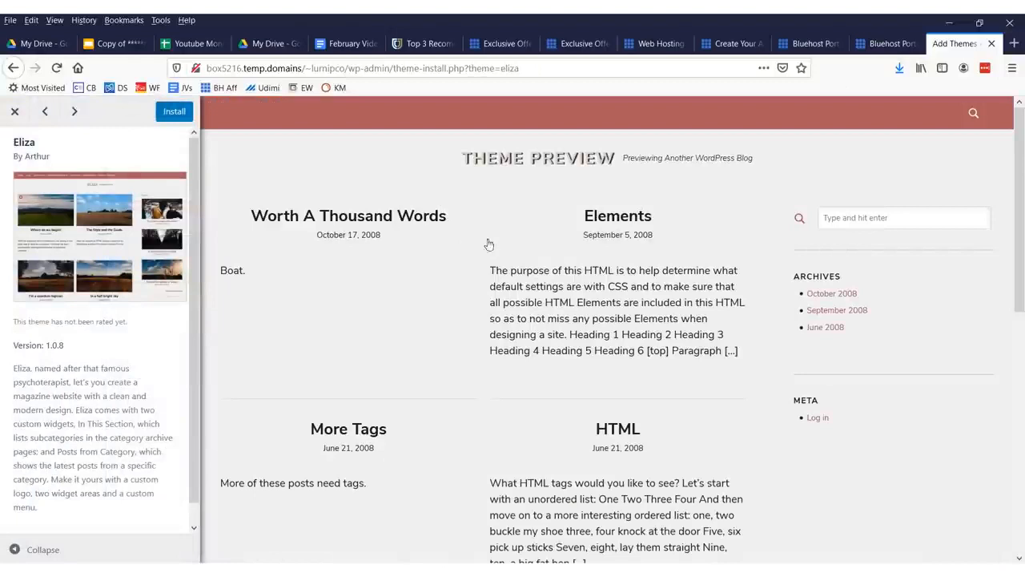
scroll(489, 243, down, 6)
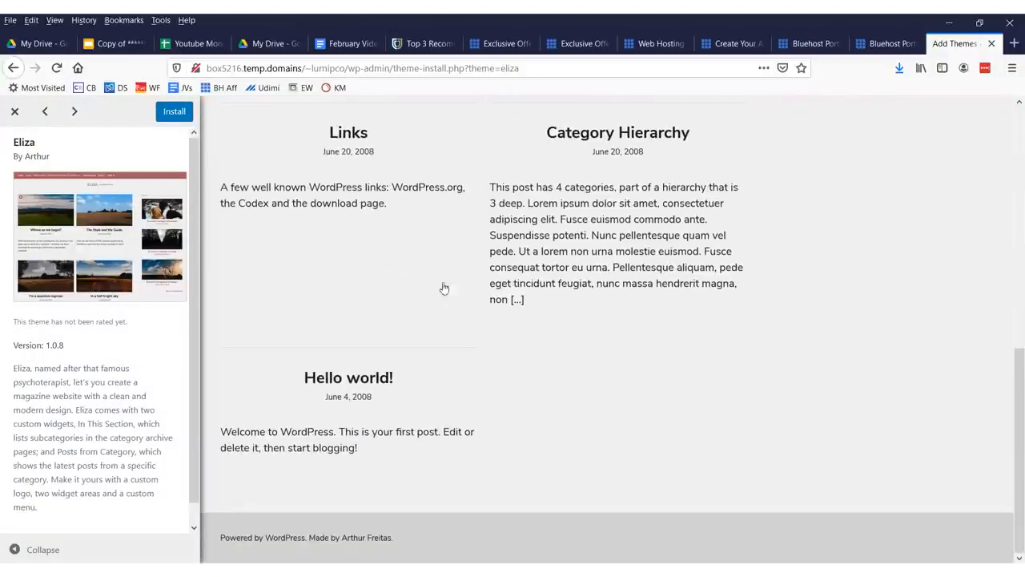
scroll(444, 288, up, 4)
click(11, 70)
Look over the remaining filtered themes and activate the Twenty Twenty theme.
scroll(349, 328, down, 4)
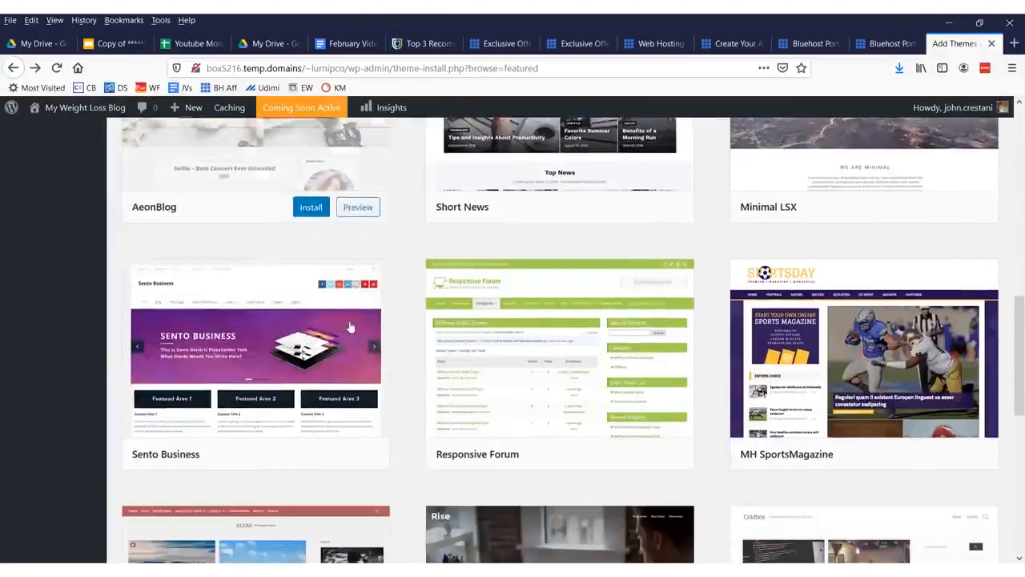
scroll(349, 326, down, 4)
scroll(359, 353, down, 2)
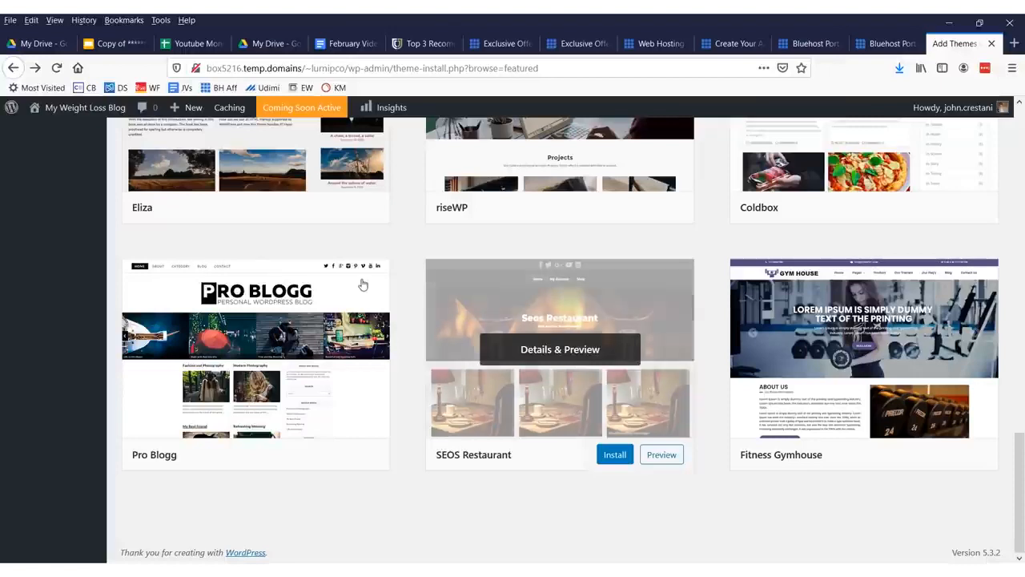
scroll(344, 284, up, 15)
scroll(294, 272, down, 4)
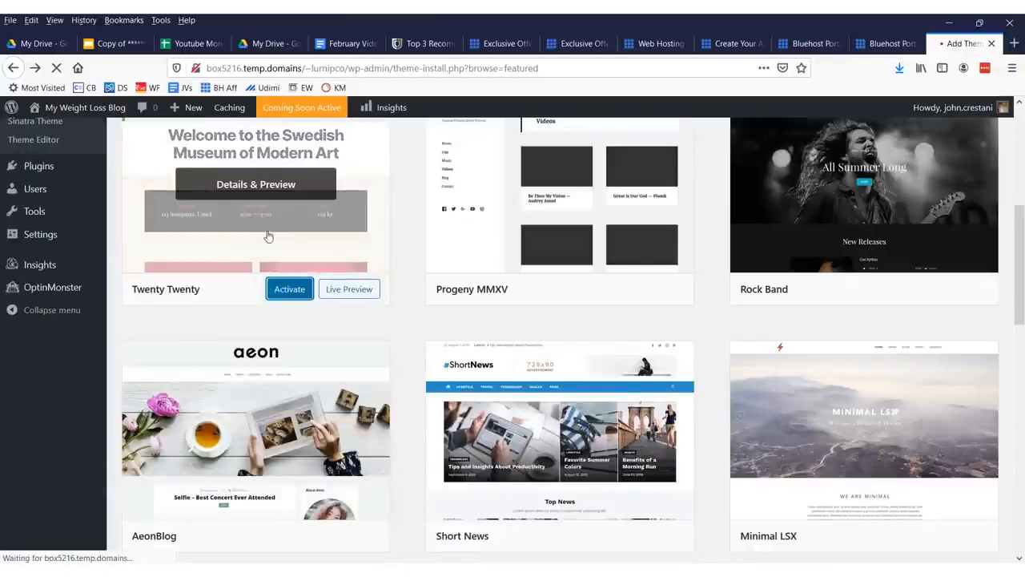
scroll(300, 285, down, 3)
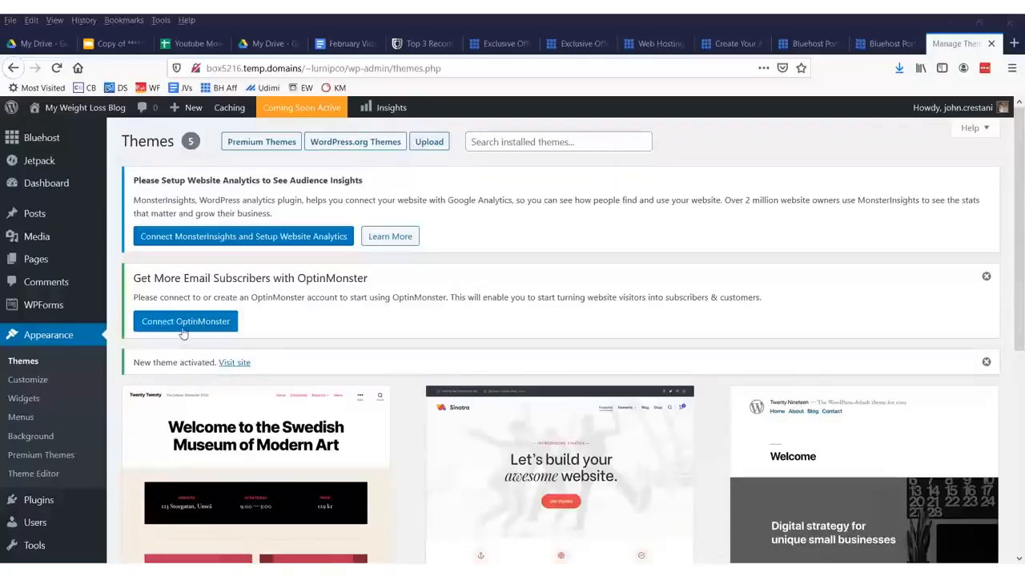
Start a new blog post and dismiss the welcome tip about blocks.
drag(83, 206, 2, 189)
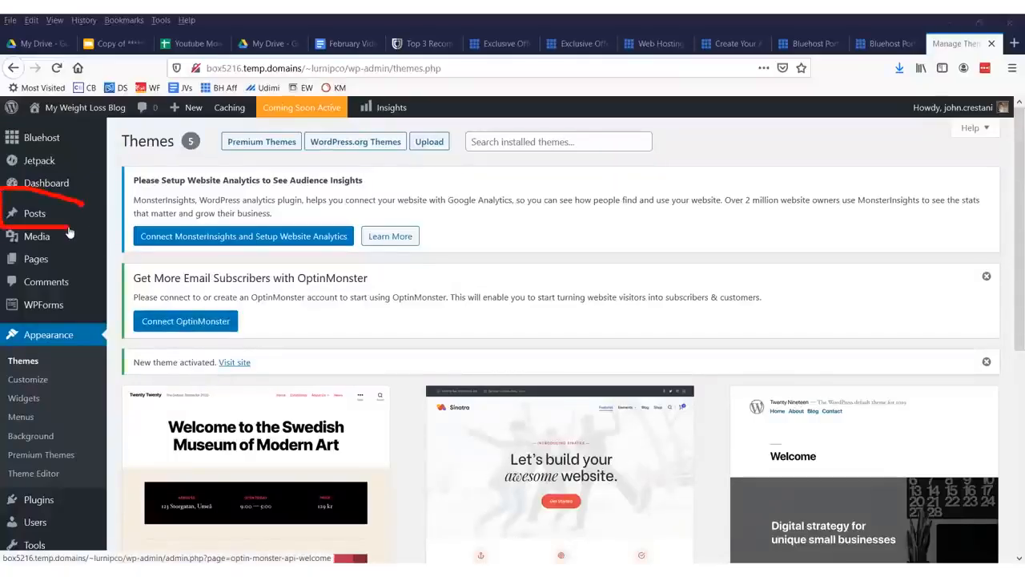
mouse_move(395, 228)
mouse_down()
mouse_move(129, 201)
mouse_move(116, 224)
mouse_up()
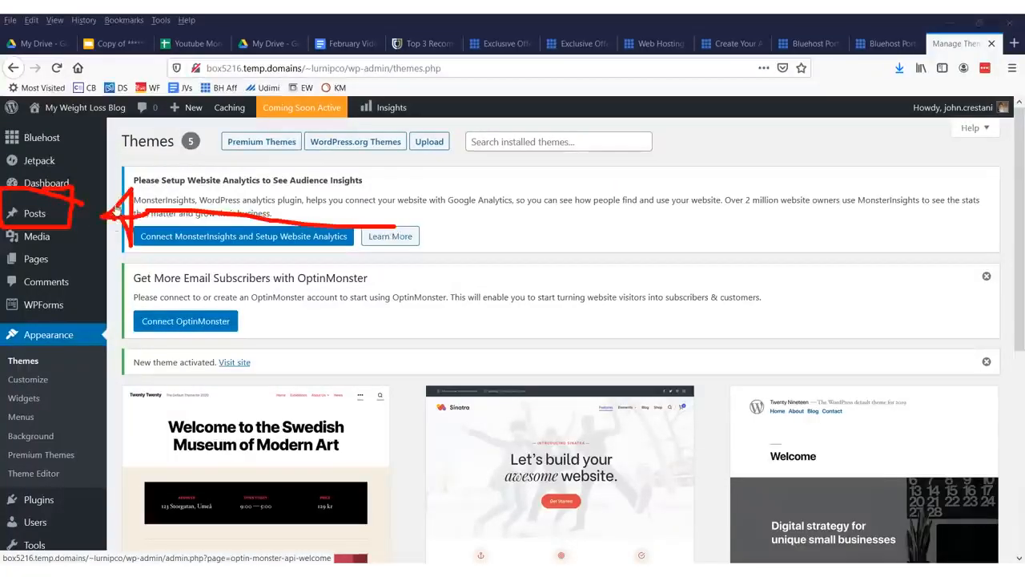
click(36, 212)
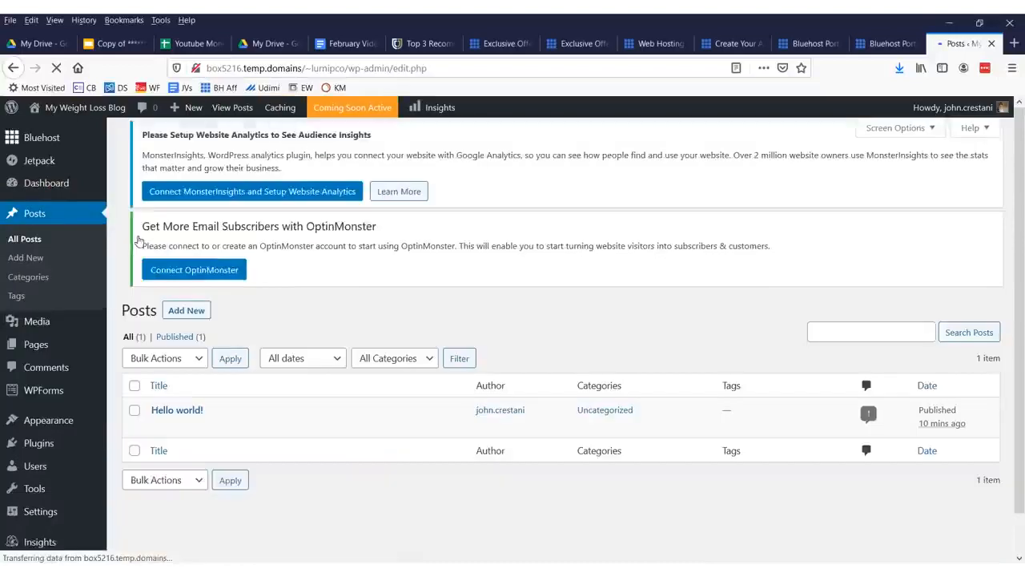
click(30, 259)
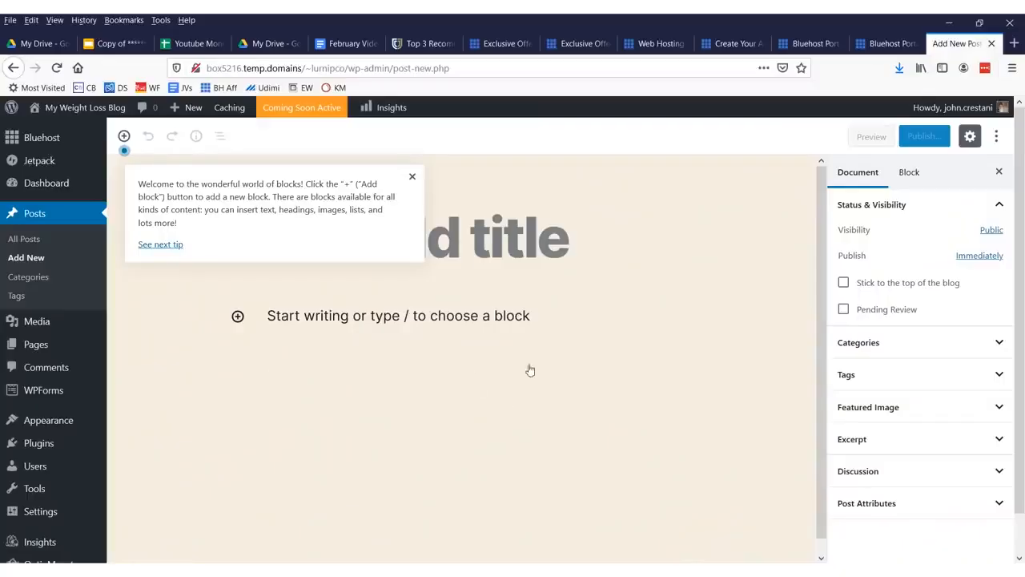
click(414, 177)
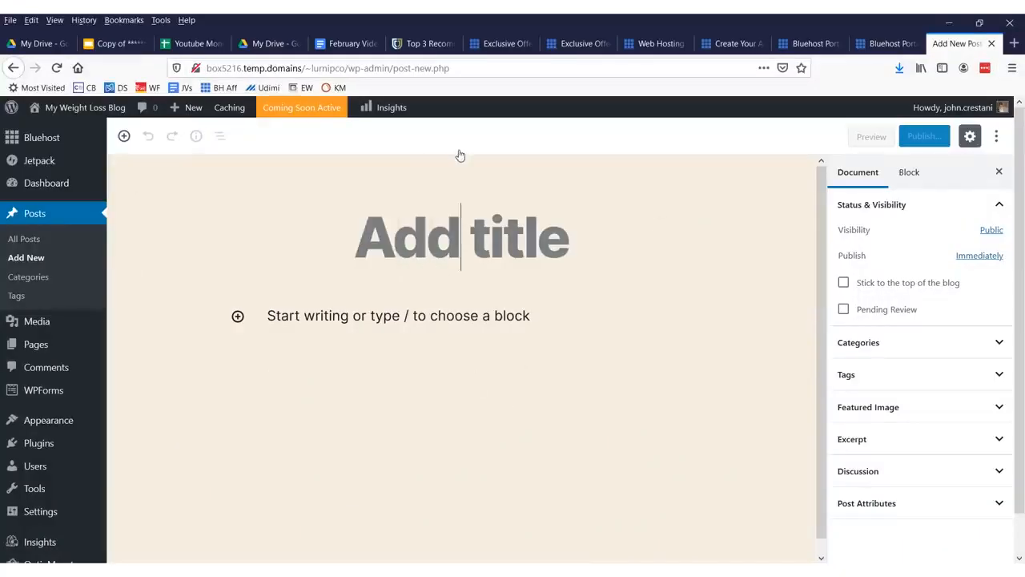
Title the post "How I lost weight drinking beer!" and write "Heres how and here are my recommended beers" followed by three LINK lines.
text(How )
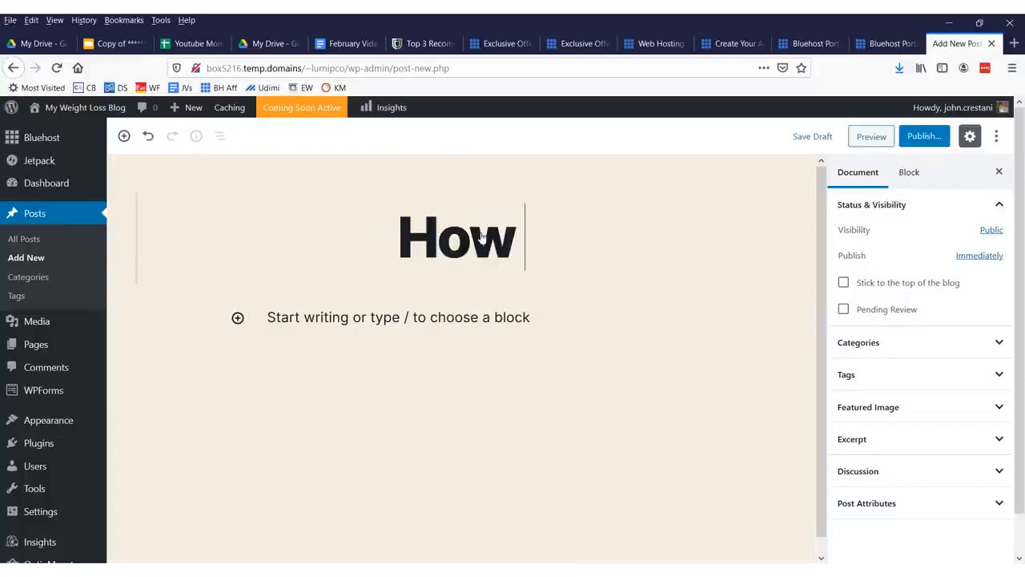
text(Host weight drinking )
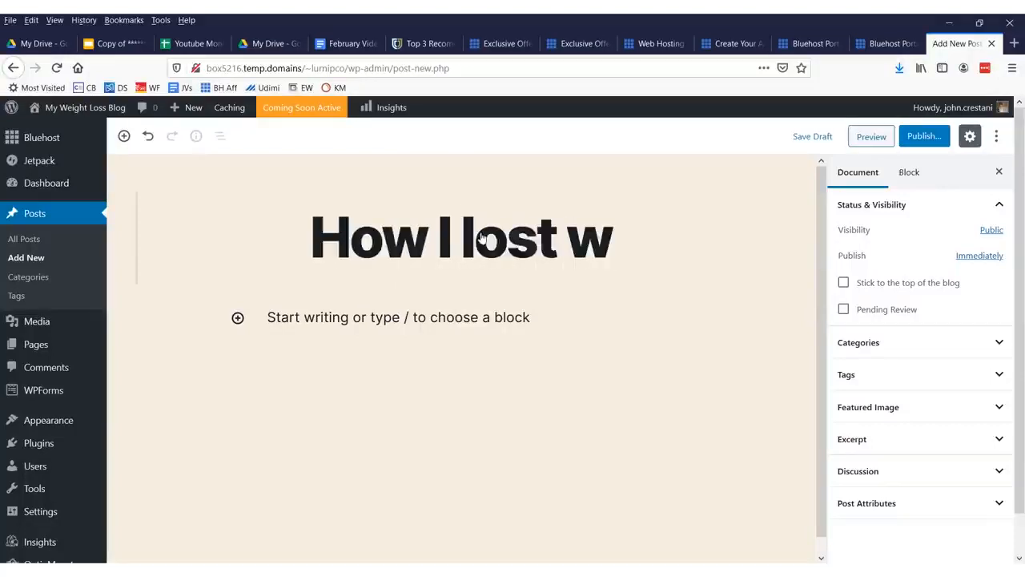
text(beer!)
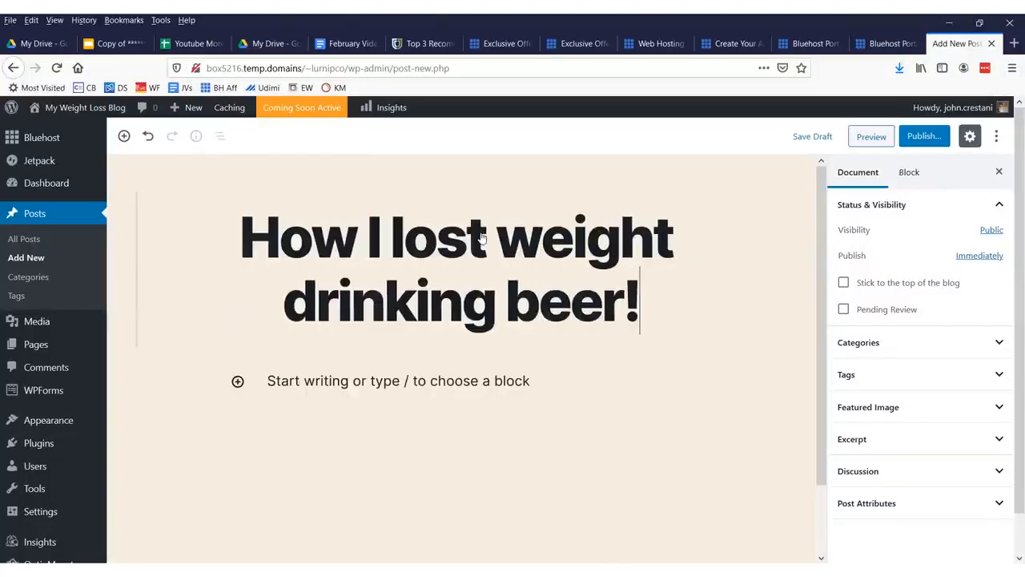
click(478, 383)
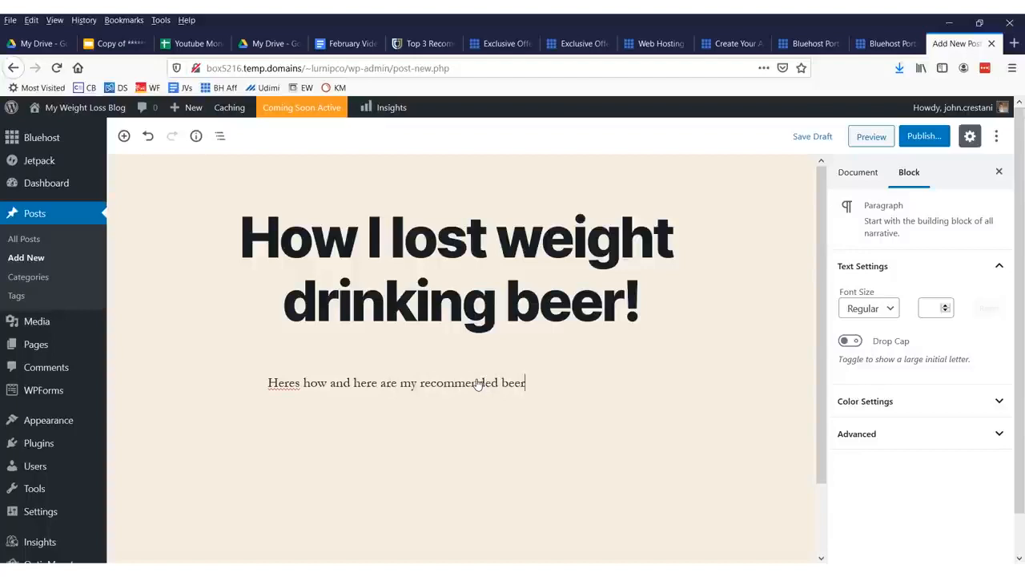
text(s)
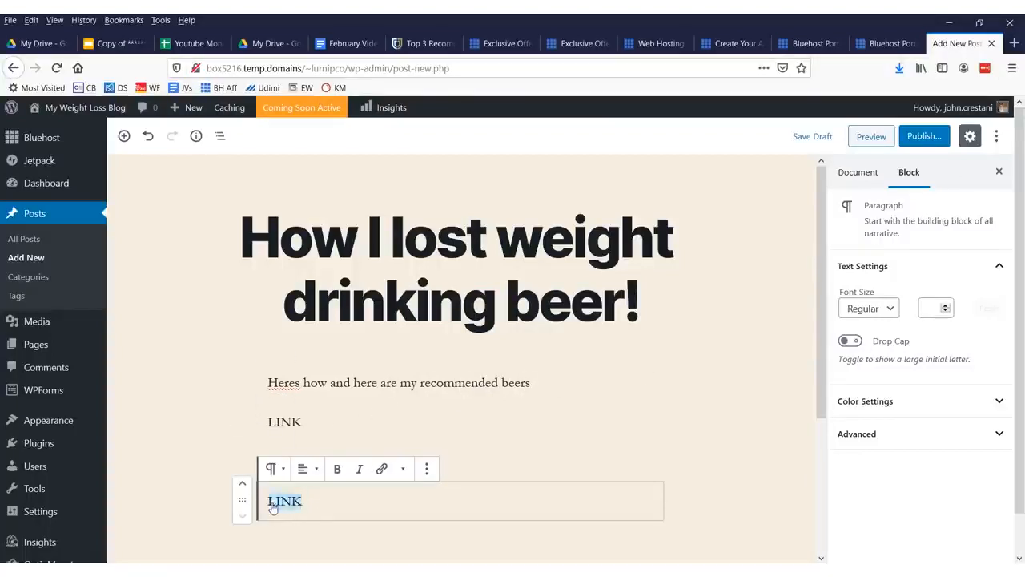
click(381, 471)
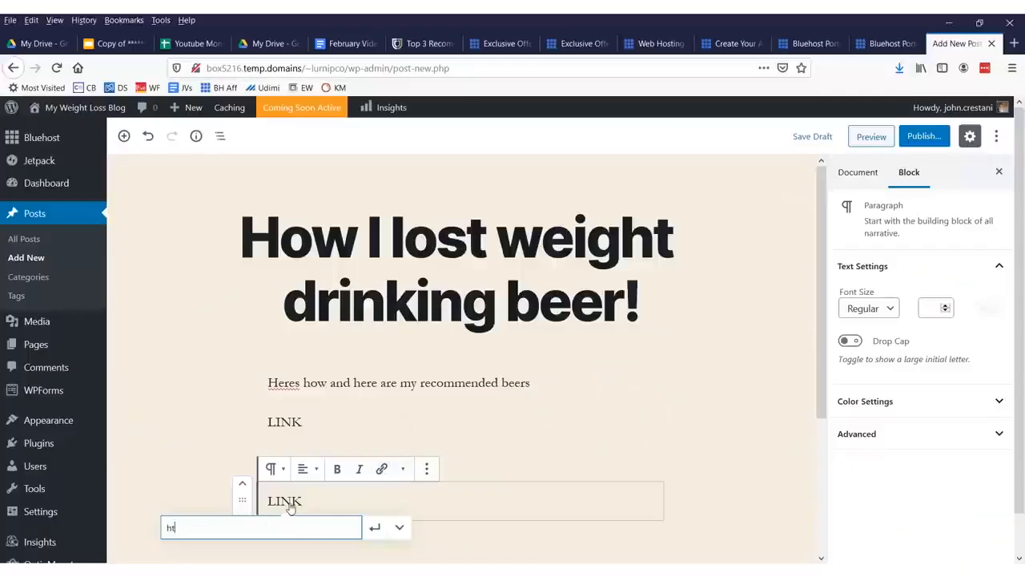
text(http:/go)
key(BackSpace)
key(BackSpace)
text(/google.)
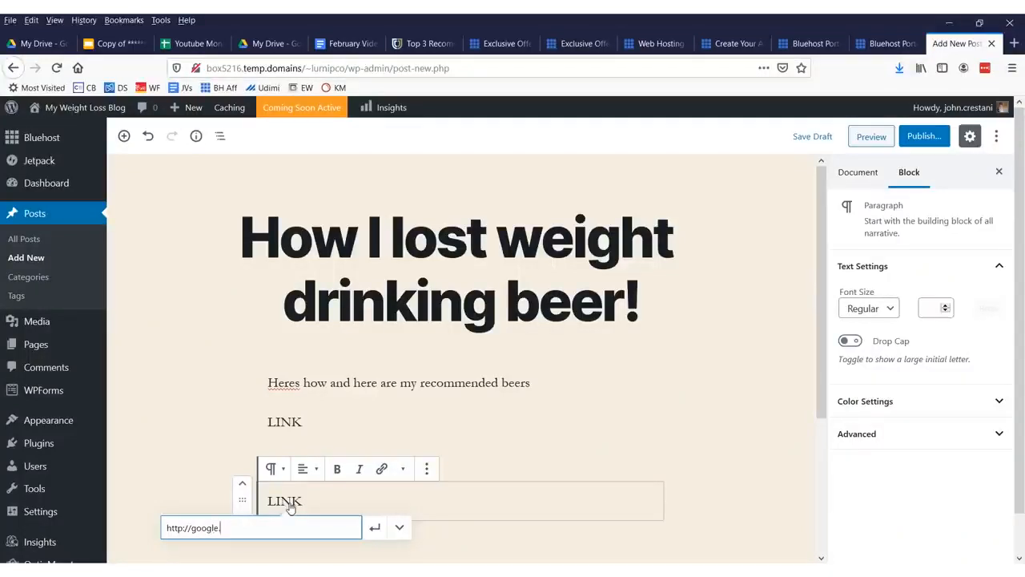
text(com)
key(Return)
click(553, 430)
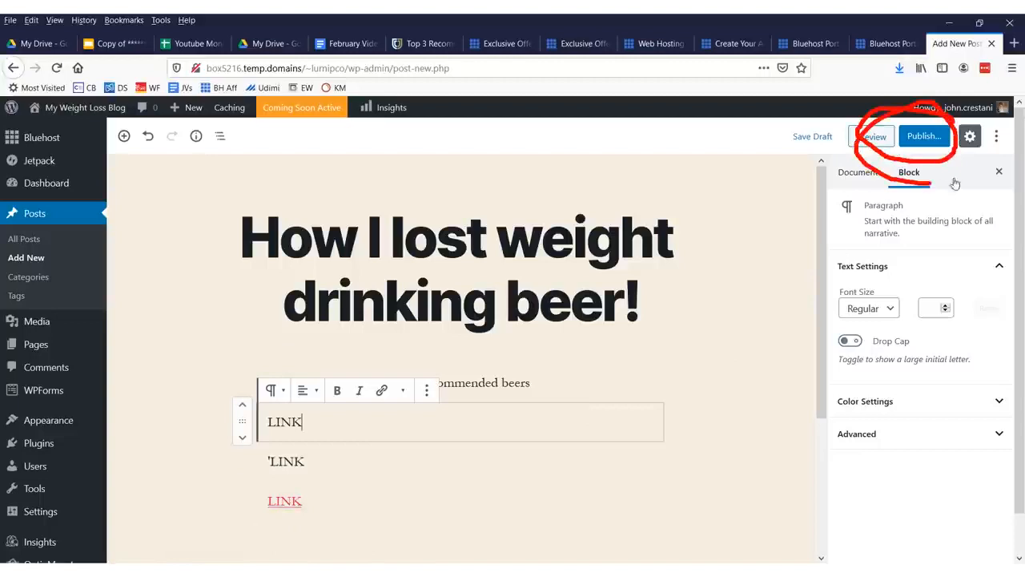
click(823, 137)
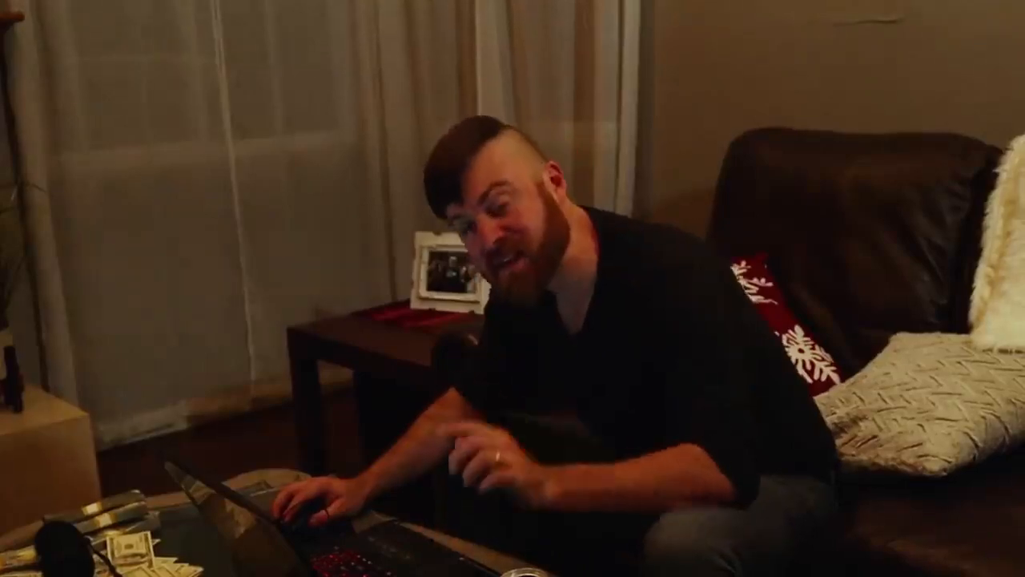
Open the Bluehost home page within the WordPress admin and launch the site from its Coming Soon notice.
mouse_move(48, 122)
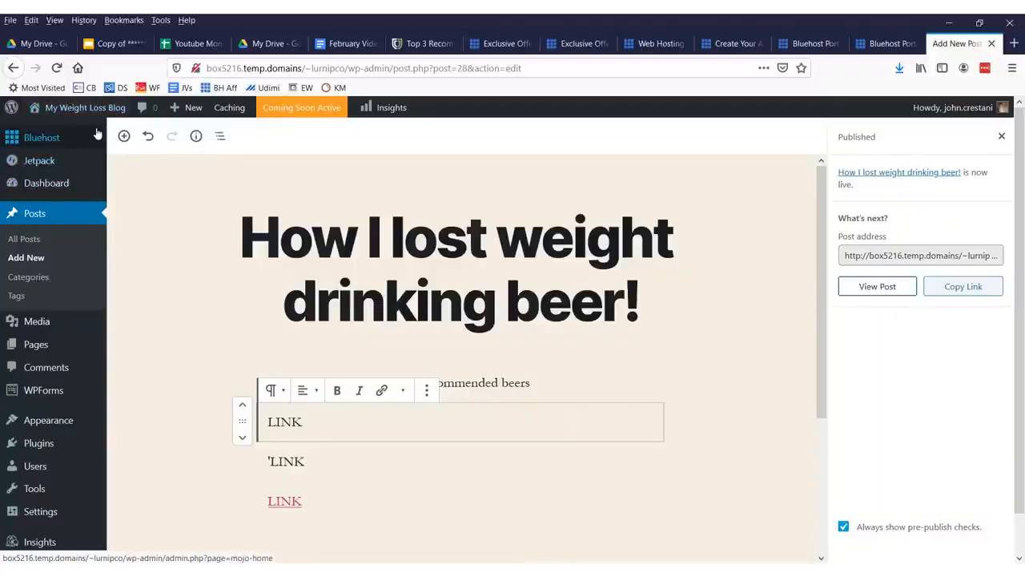
mouse_move(48, 142)
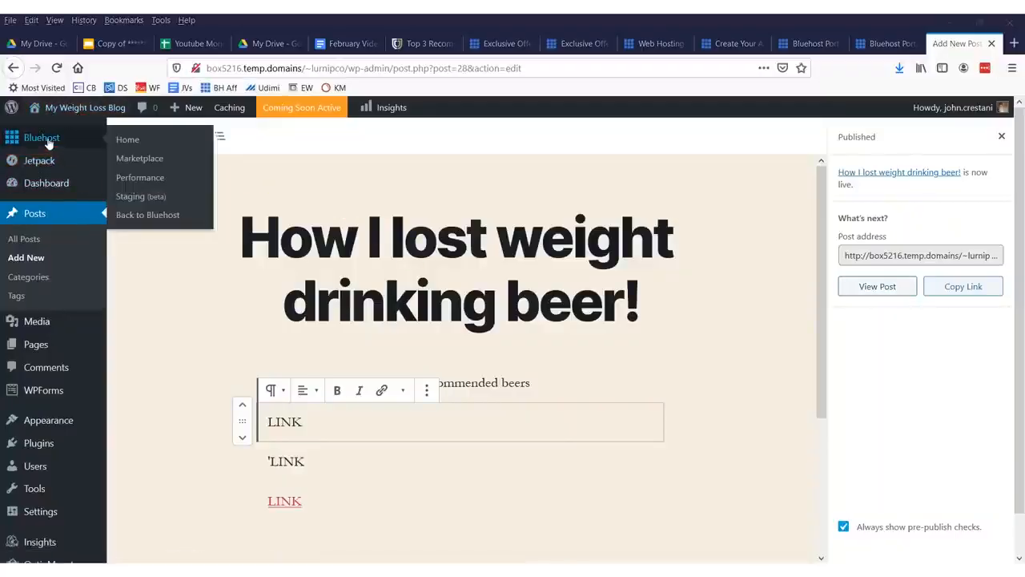
click(124, 152)
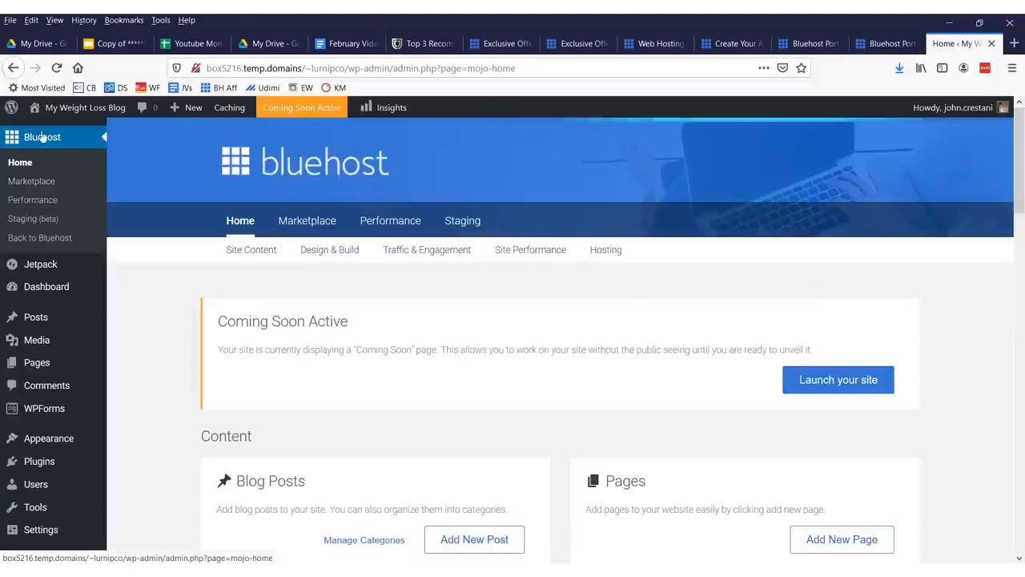
scroll(733, 196, down, 3)
drag(176, 243, 720, 255)
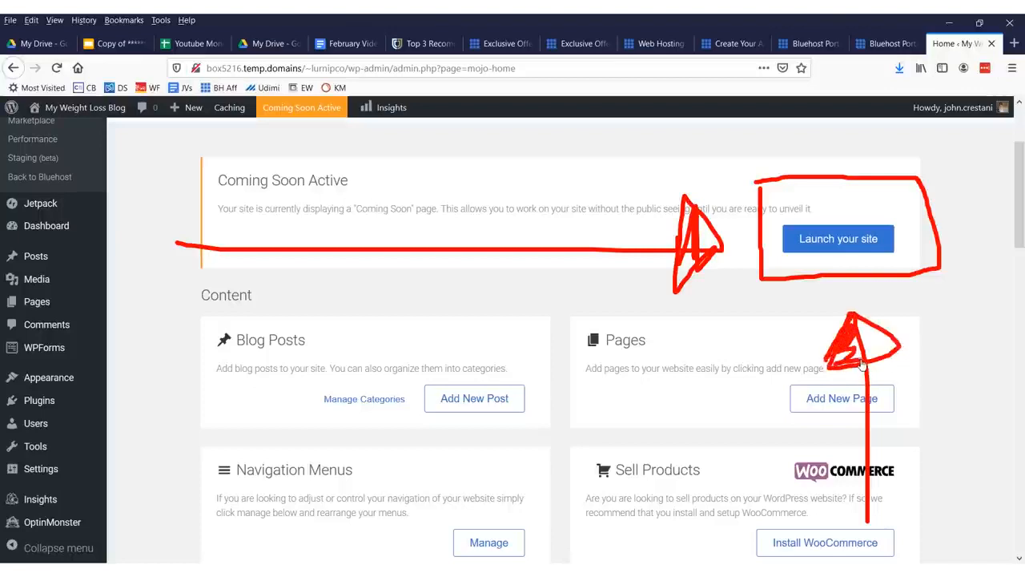
click(809, 394)
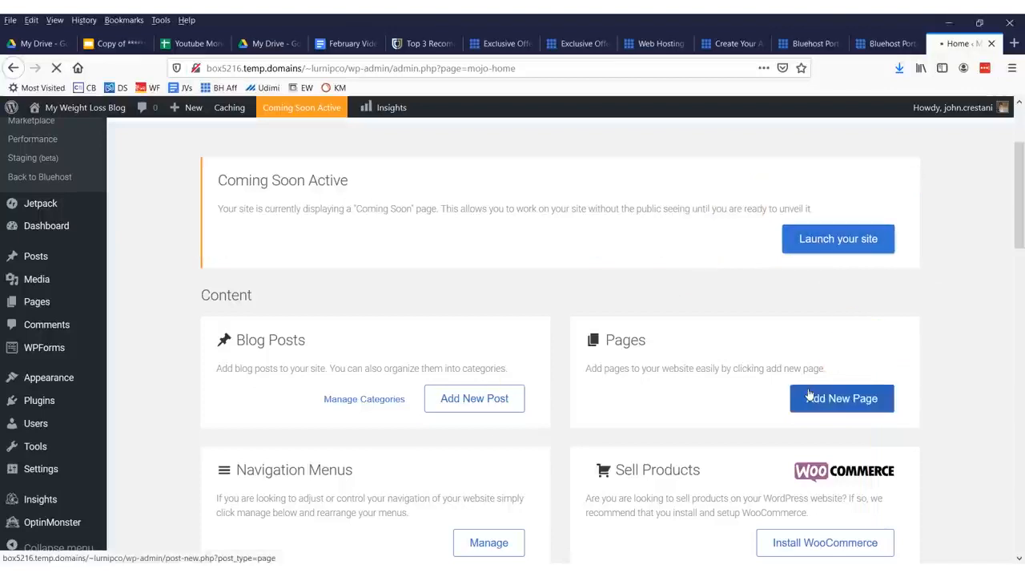